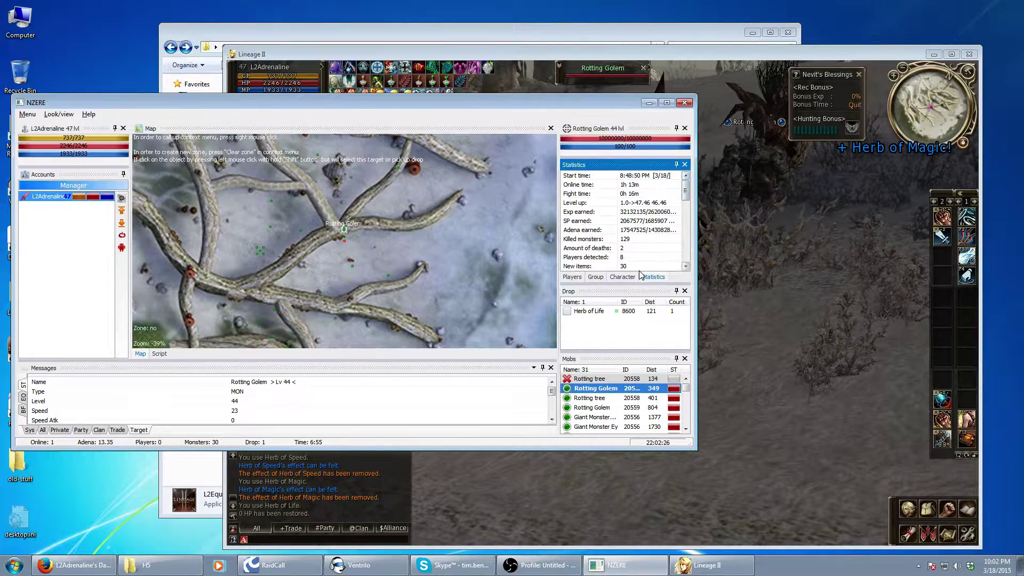
- Review the character's details: state, pets, skills, buffs and inventory items
{"action": "left_click", "coordinate": [623, 277]}
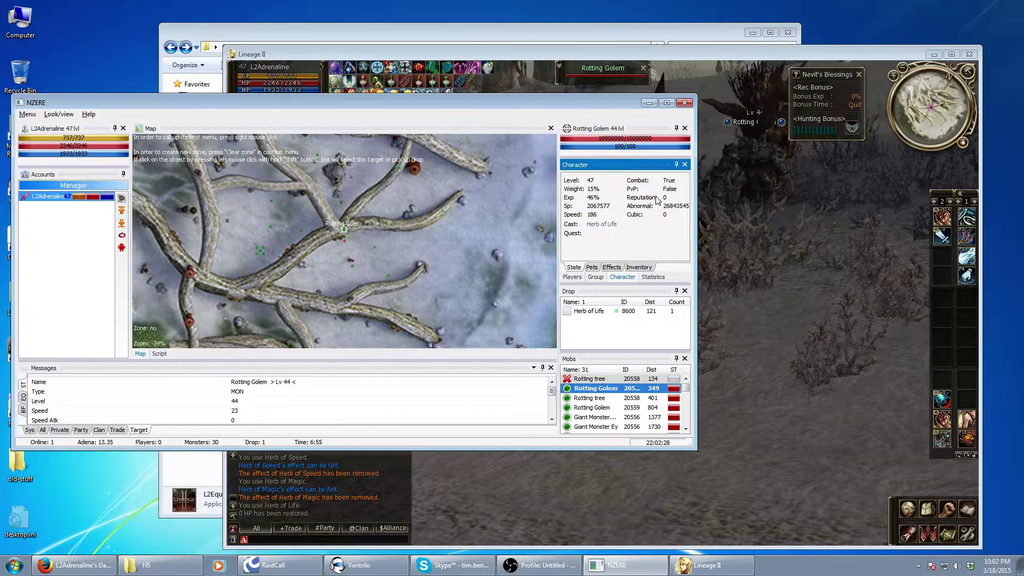
{"action": "left_click", "coordinate": [590, 269]}
{"action": "left_click", "coordinate": [612, 268]}
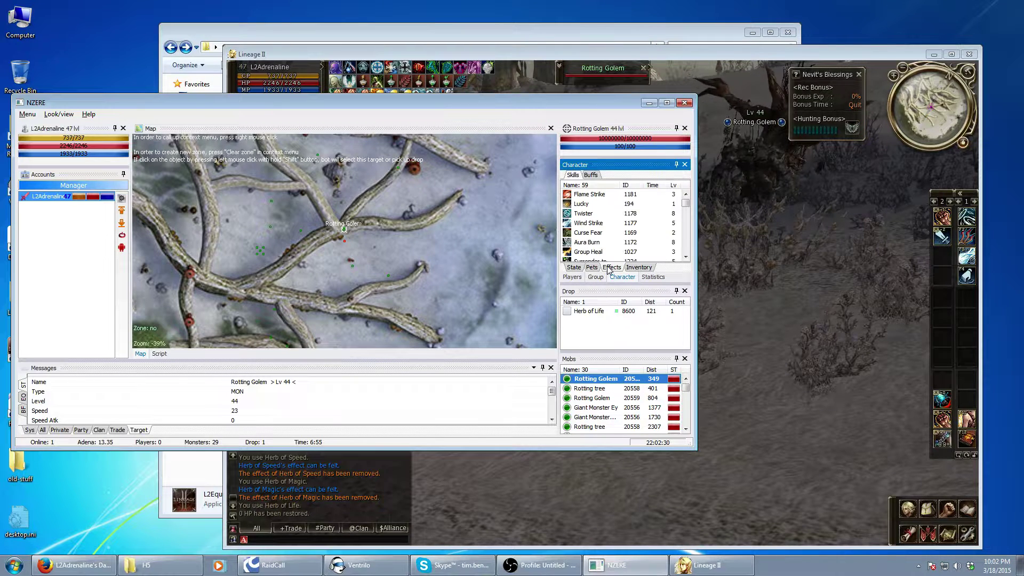
{"action": "left_click", "coordinate": [594, 176]}
{"action": "left_click", "coordinate": [639, 267]}
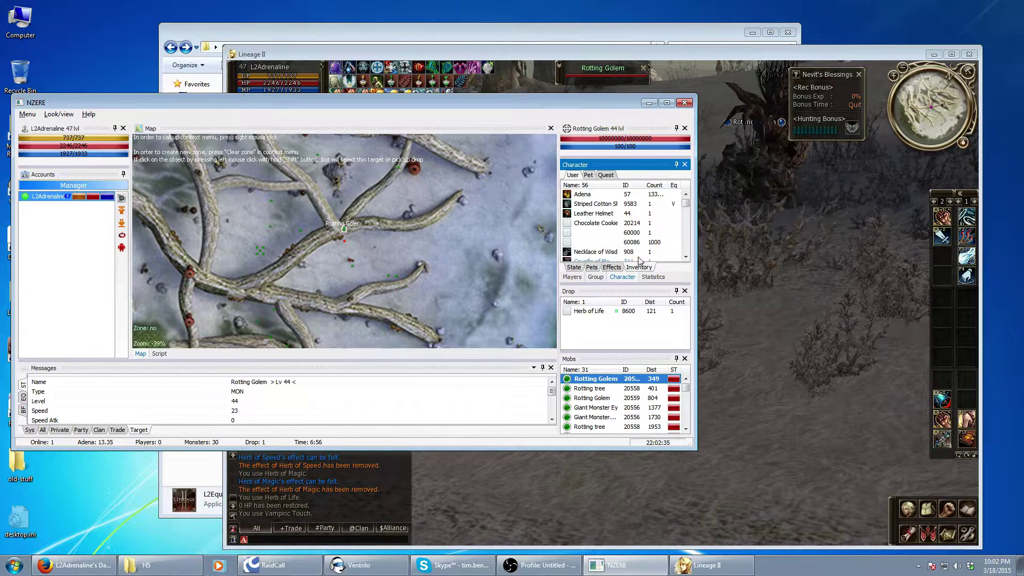
{"action": "mouse_move", "coordinate": [686, 203]}
{"action": "left_mouse_down"}
{"action": "mouse_move", "coordinate": [687, 246]}
{"action": "mouse_move", "coordinate": [687, 197]}
{"action": "left_mouse_up"}
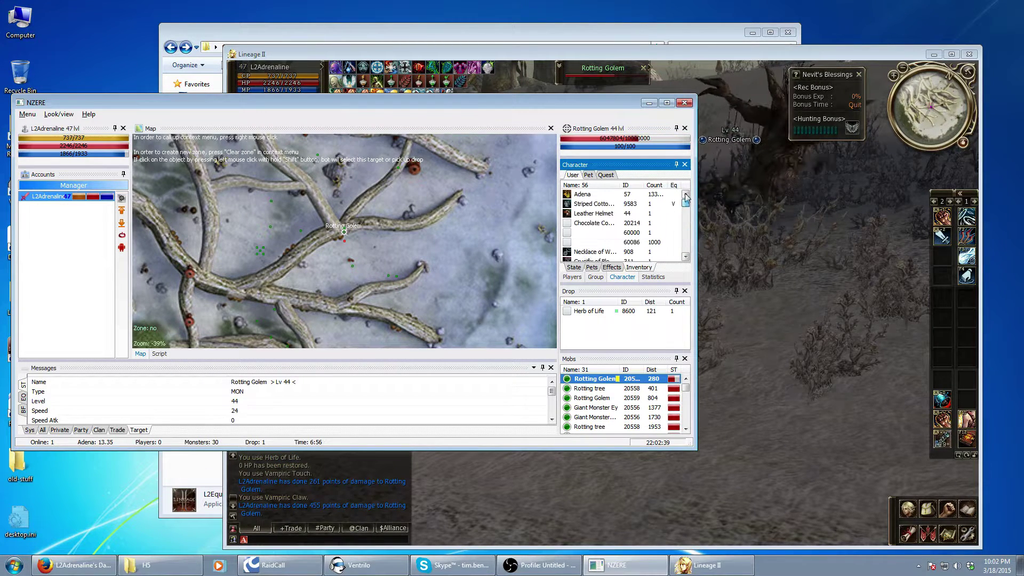
- Check the group and nearby players lists, and return to the session statistics
{"action": "left_click", "coordinate": [595, 277]}
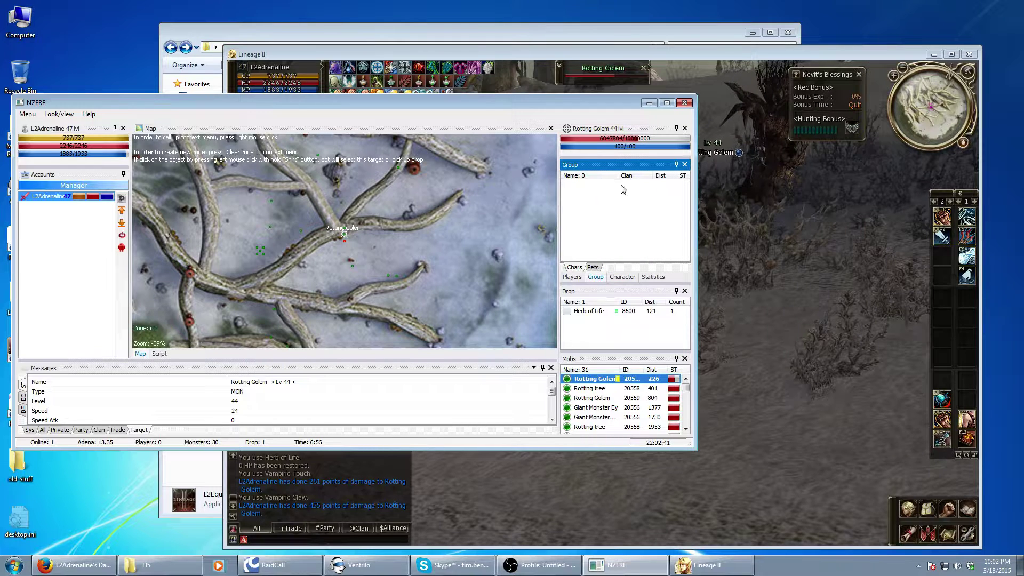
{"action": "left_click", "coordinate": [576, 267]}
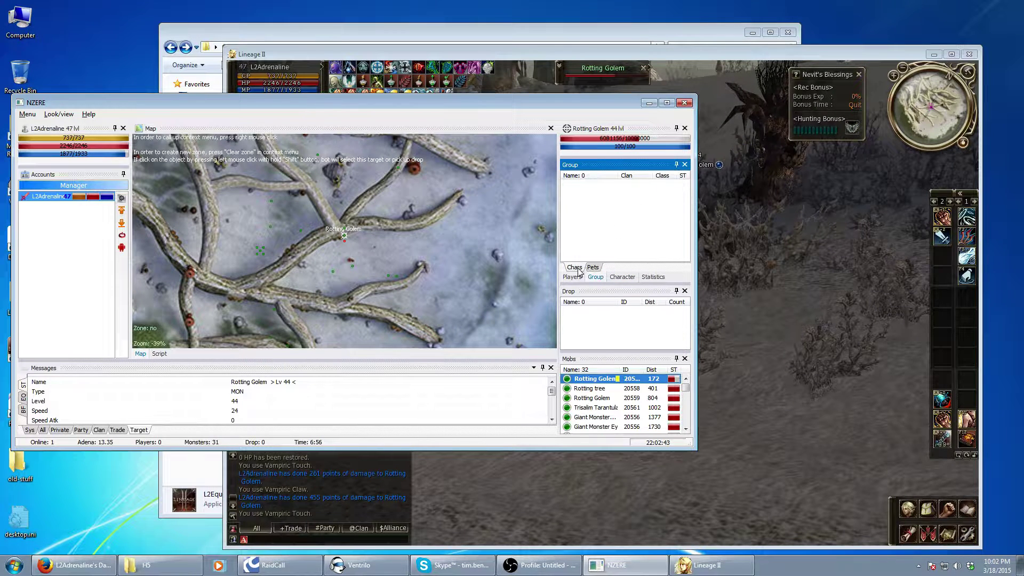
{"action": "left_click", "coordinate": [575, 277]}
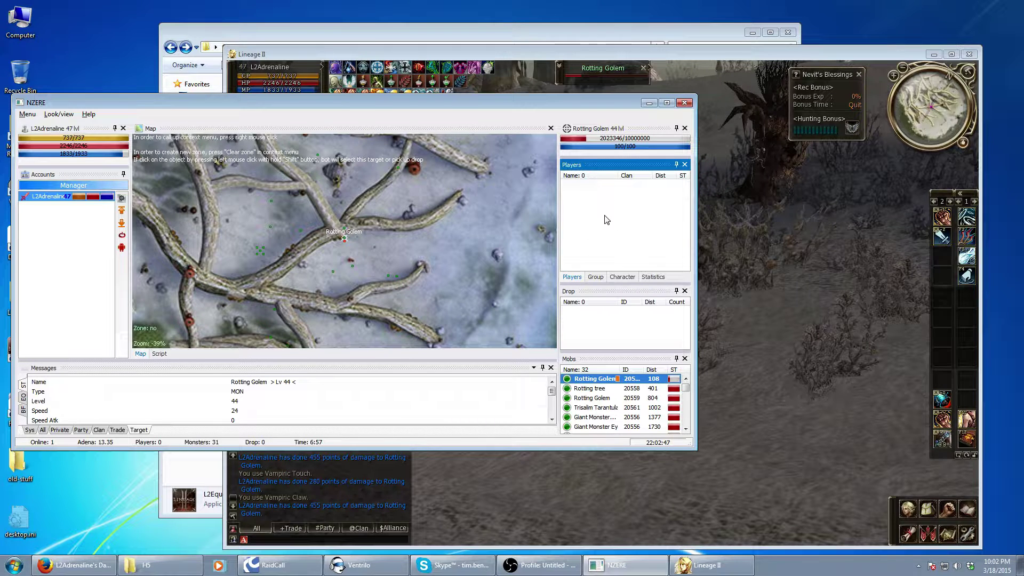
{"action": "left_click", "coordinate": [652, 277]}
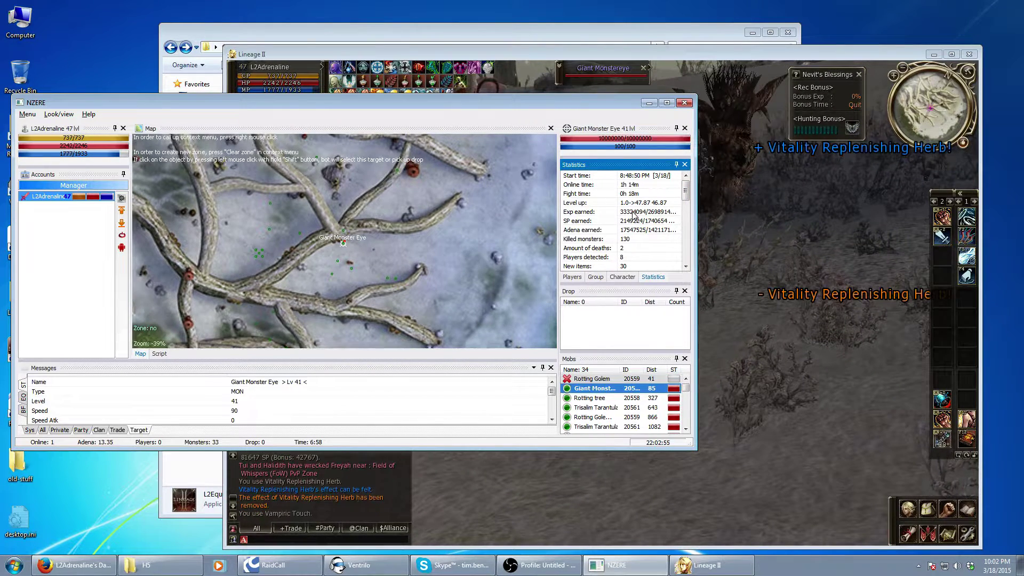
- Switch to Lineage II, dismiss the champion mob notification, and return to the NZERE window
{"action": "left_click", "coordinate": [756, 302]}
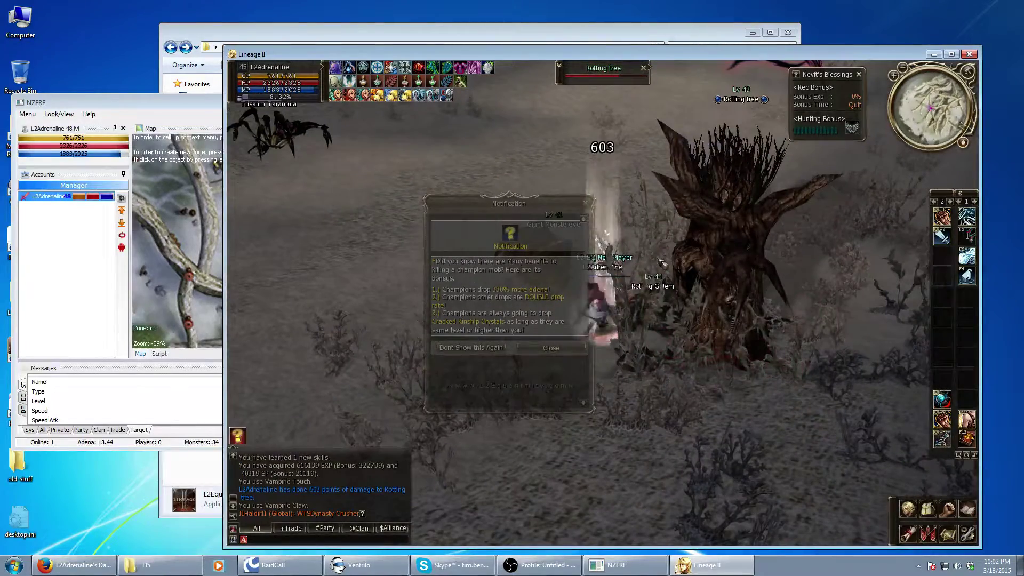
{"action": "left_click", "coordinate": [553, 347]}
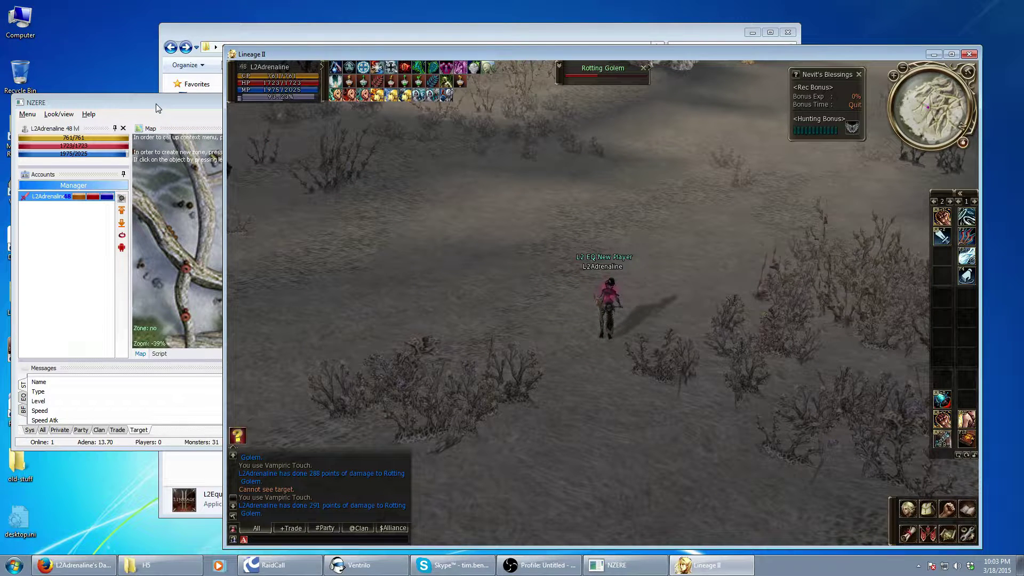
{"action": "left_click", "coordinate": [156, 104]}
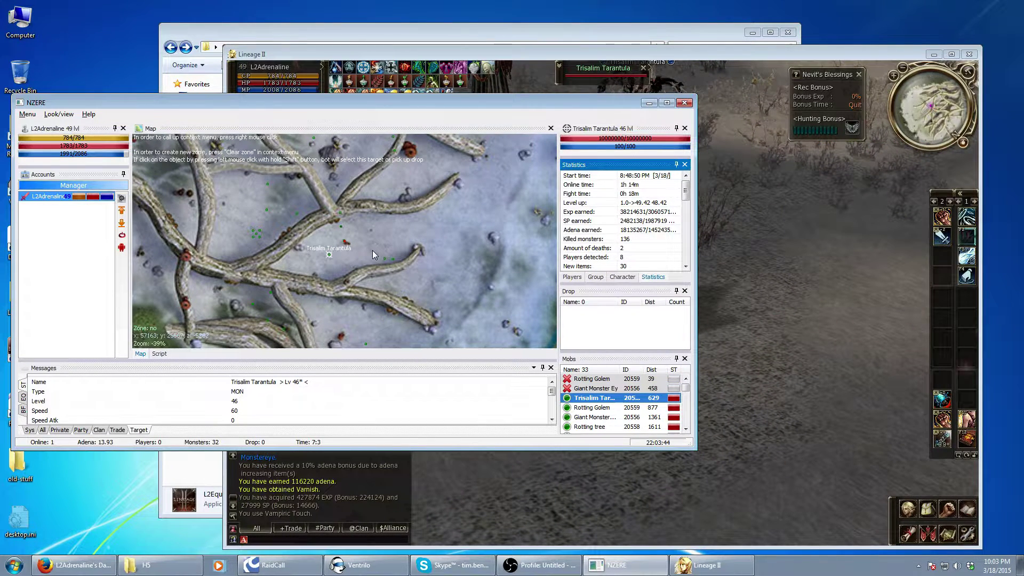
- Examine the hunting area on the map at different zoom levels and look through the whole Mobs list
{"action": "scroll", "coordinate": [367, 255], "scroll_direction": "down", "scroll_amount": 2}
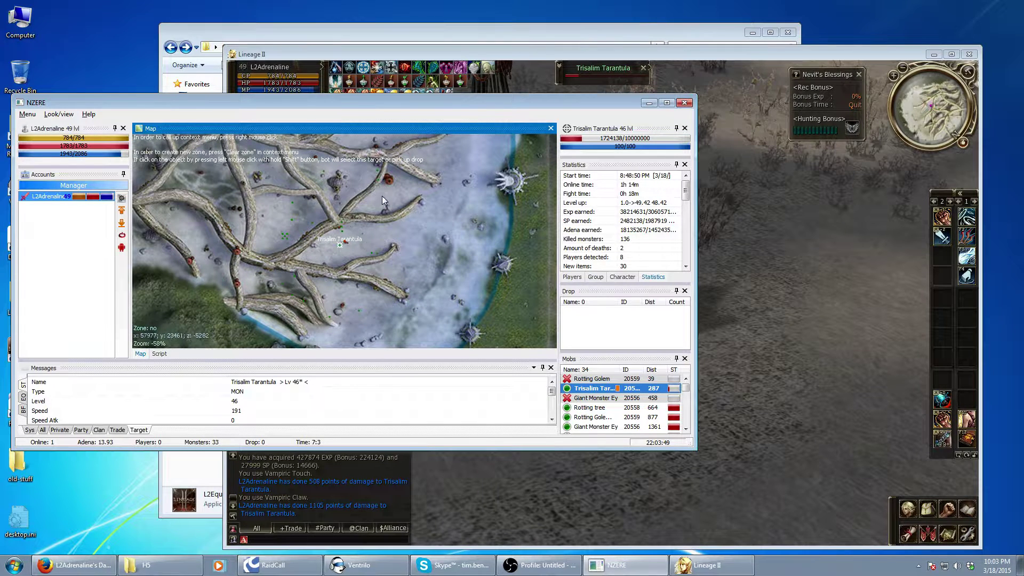
{"action": "scroll", "coordinate": [360, 264], "scroll_direction": "up", "scroll_amount": 5}
{"action": "scroll", "coordinate": [359, 265], "scroll_direction": "down", "scroll_amount": 4}
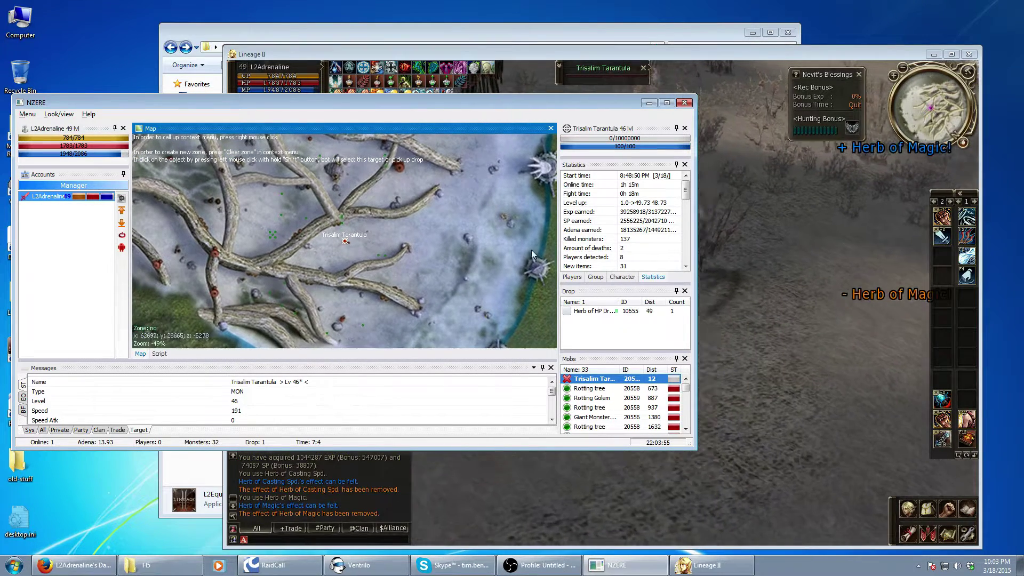
{"action": "left_click", "coordinate": [688, 390]}
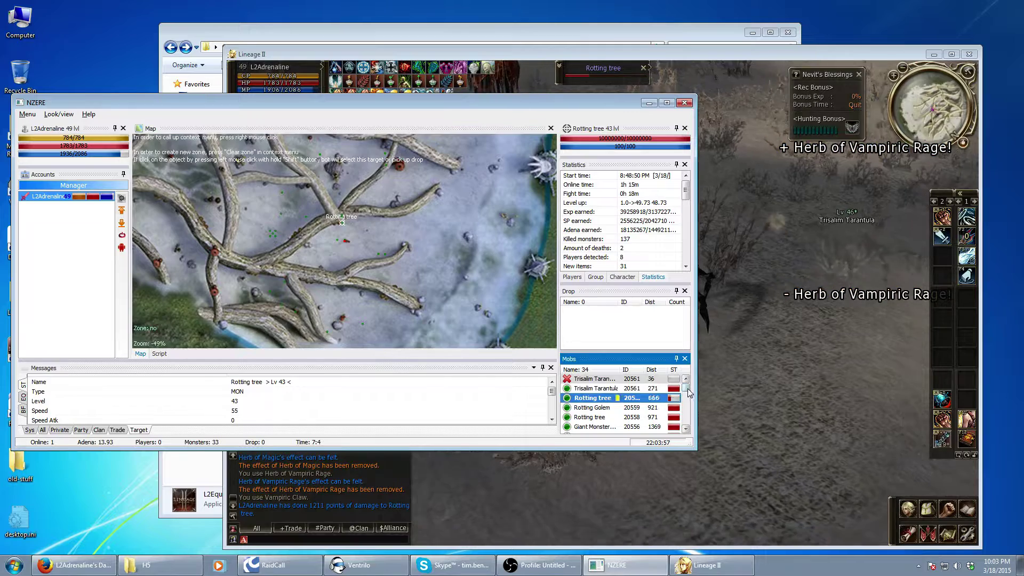
{"action": "left_click_drag", "start_coordinate": [688, 393], "coordinate": [697, 425]}
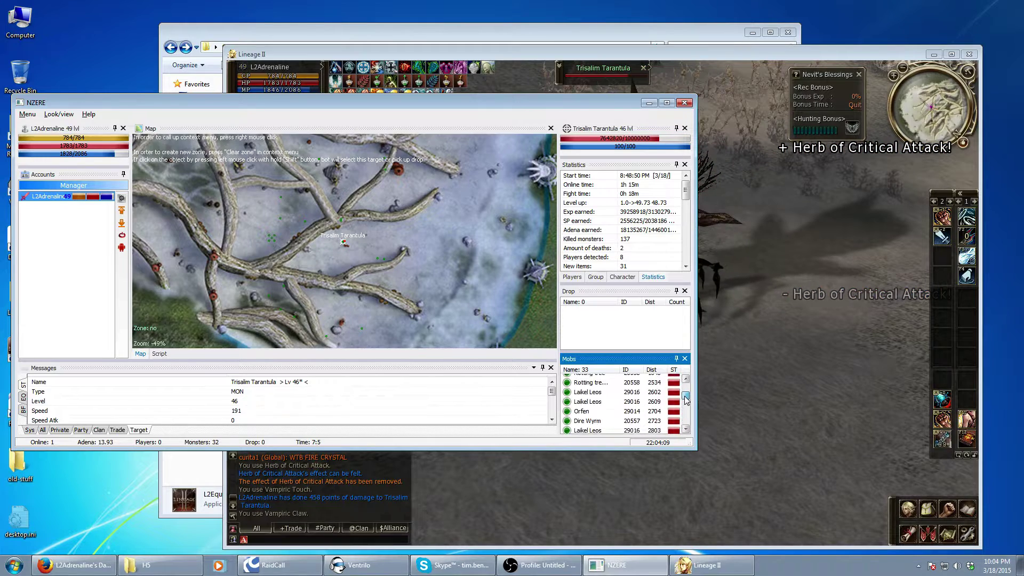
- Rearrange the NZERE and Lineage II windows so that they overlap less and more of the game stays visible
{"action": "left_click", "coordinate": [742, 335]}
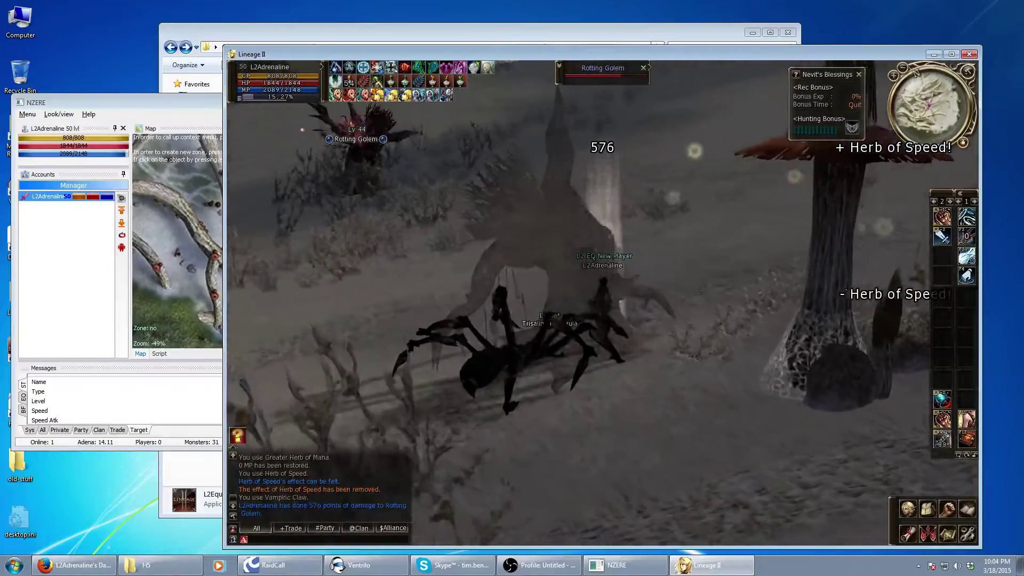
{"action": "left_click", "coordinate": [124, 220]}
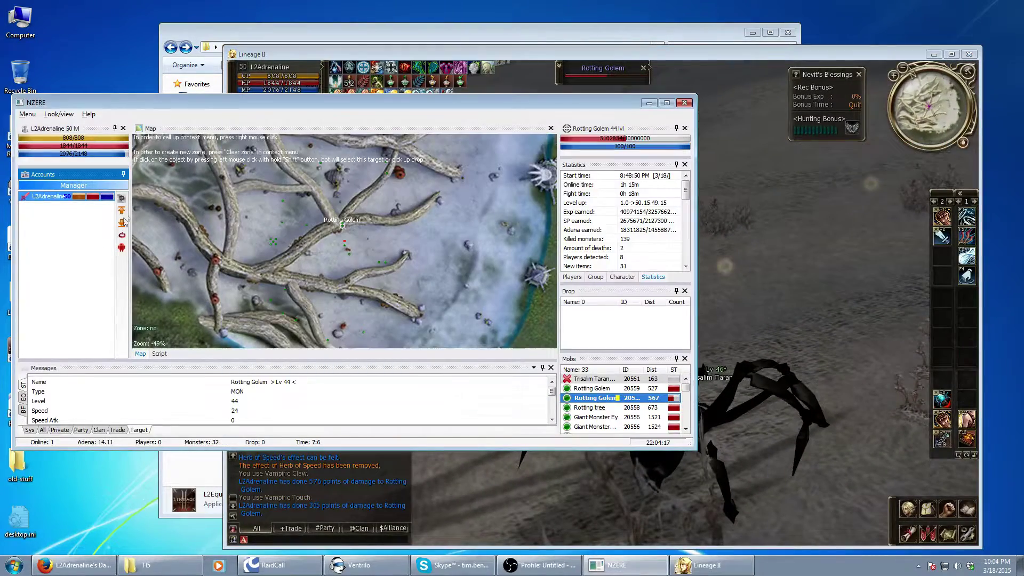
{"action": "left_click_drag", "start_coordinate": [372, 105], "coordinate": [399, 138]}
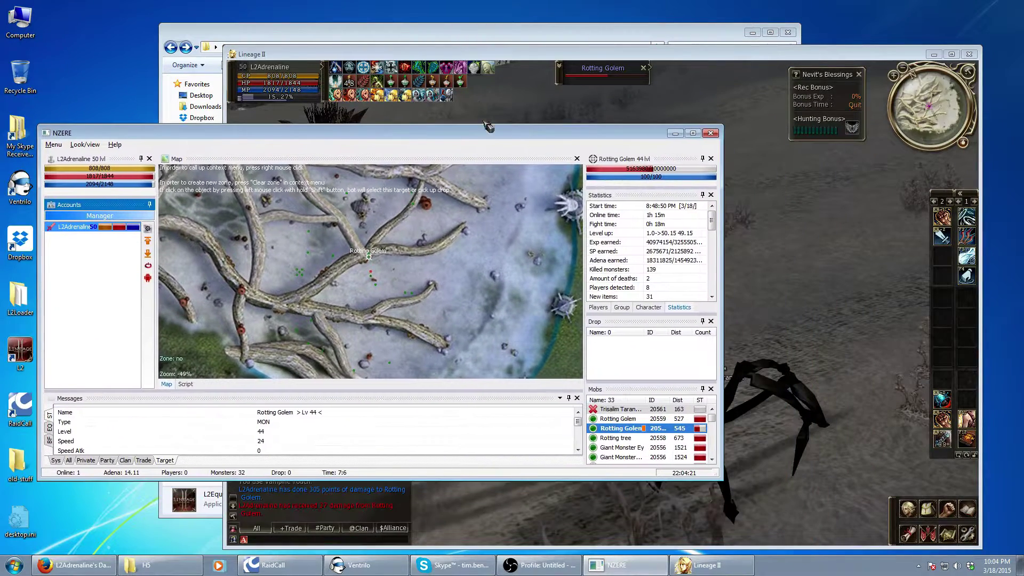
{"action": "left_click_drag", "start_coordinate": [674, 56], "coordinate": [712, 8]}
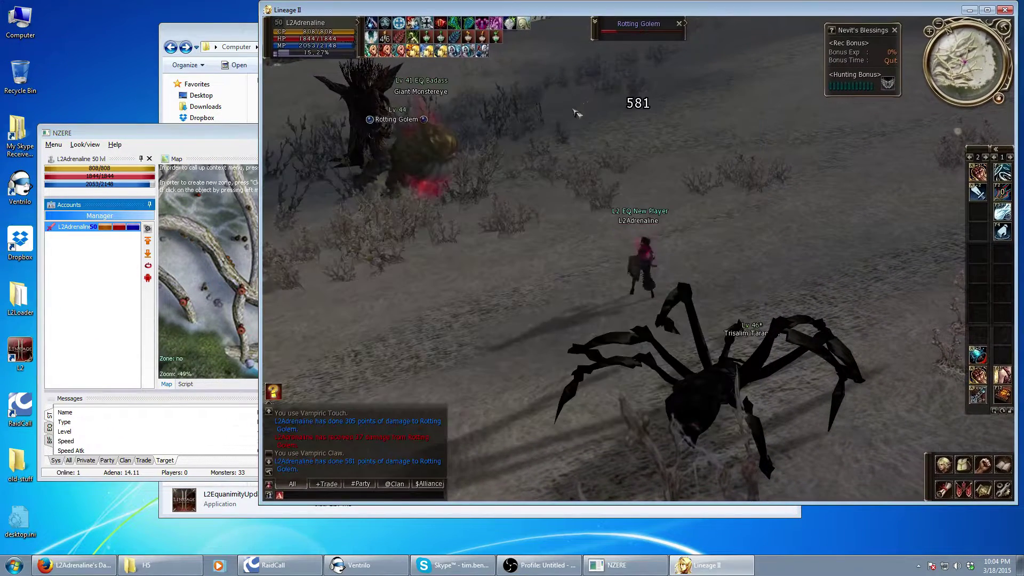
{"action": "left_click_drag", "start_coordinate": [172, 138], "coordinate": [203, 159]}
- In the character's main target search settings, enable the option not to attack after respawn and set it to 3 sec
{"action": "left_click", "coordinate": [179, 253]}
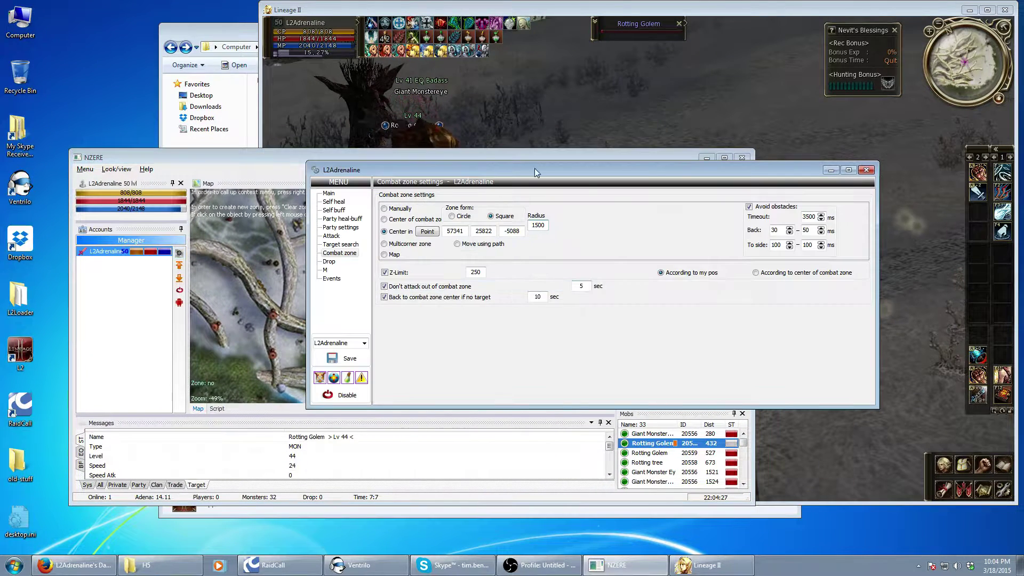
{"action": "left_click", "coordinate": [340, 245]}
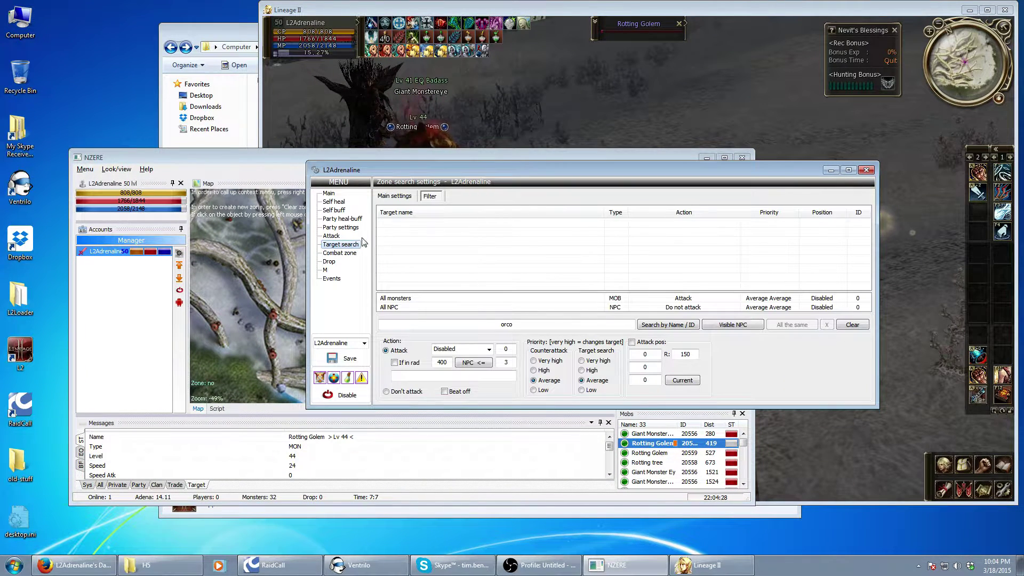
{"action": "left_click", "coordinate": [388, 196]}
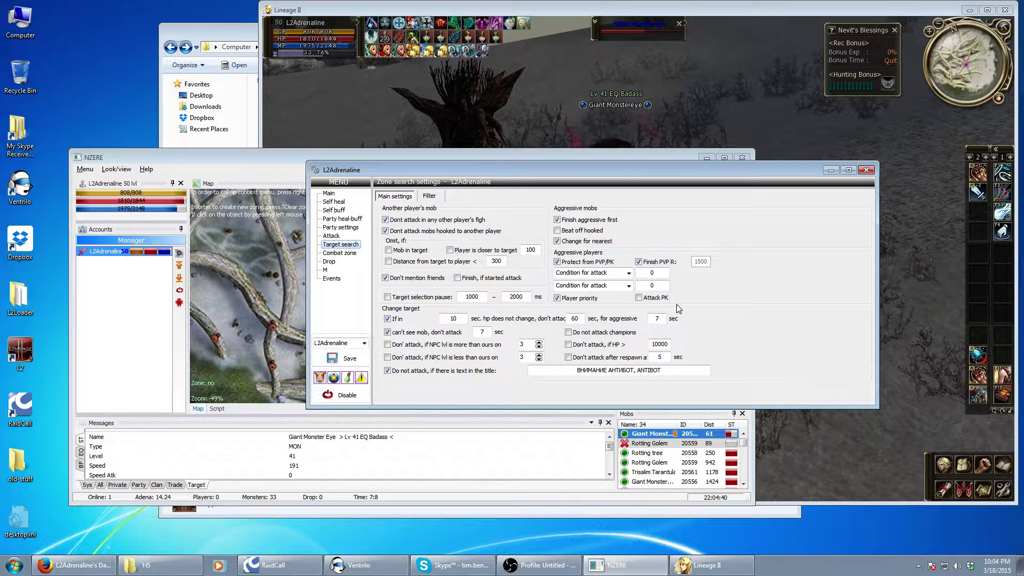
{"action": "left_click", "coordinate": [576, 358]}
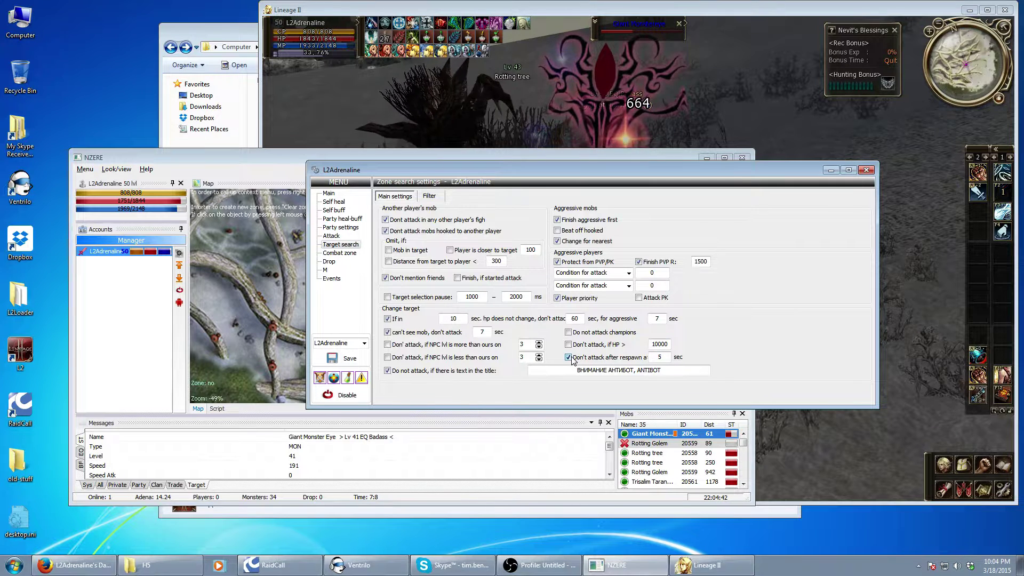
{"action": "left_click", "coordinate": [643, 357]}
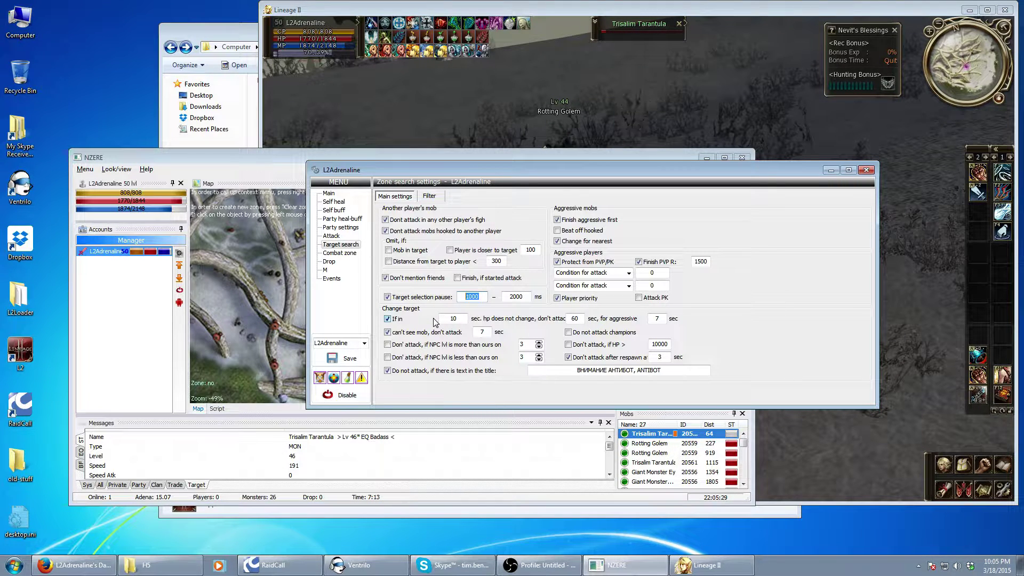
- Enable a target selection pause of 530 to 2300 ms and turn on Beat off hooked, dismissing the game notification
{"action": "type", "text": "530"}
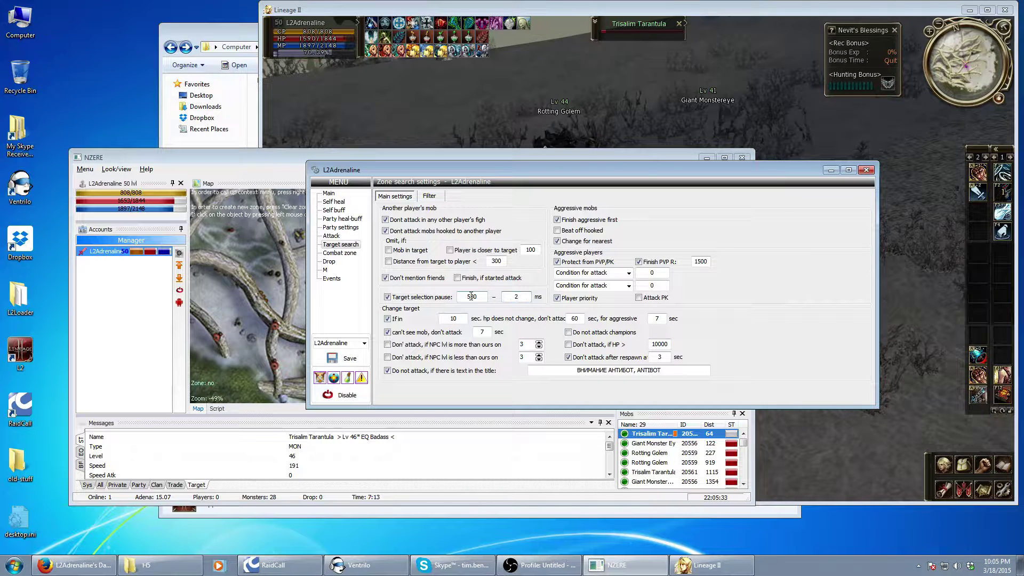
{"action": "type", "text": "2300"}
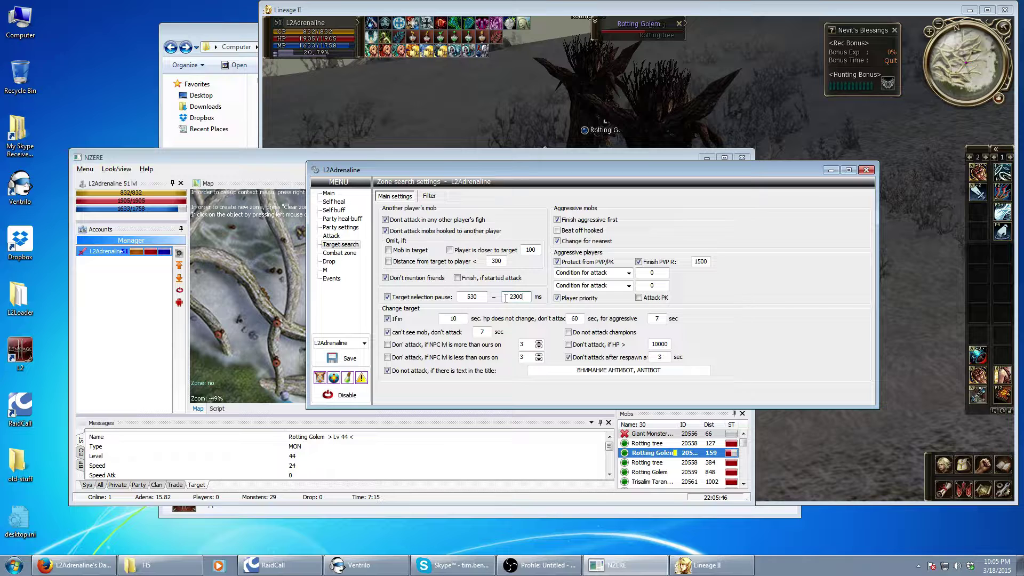
{"action": "left_click", "coordinate": [587, 233]}
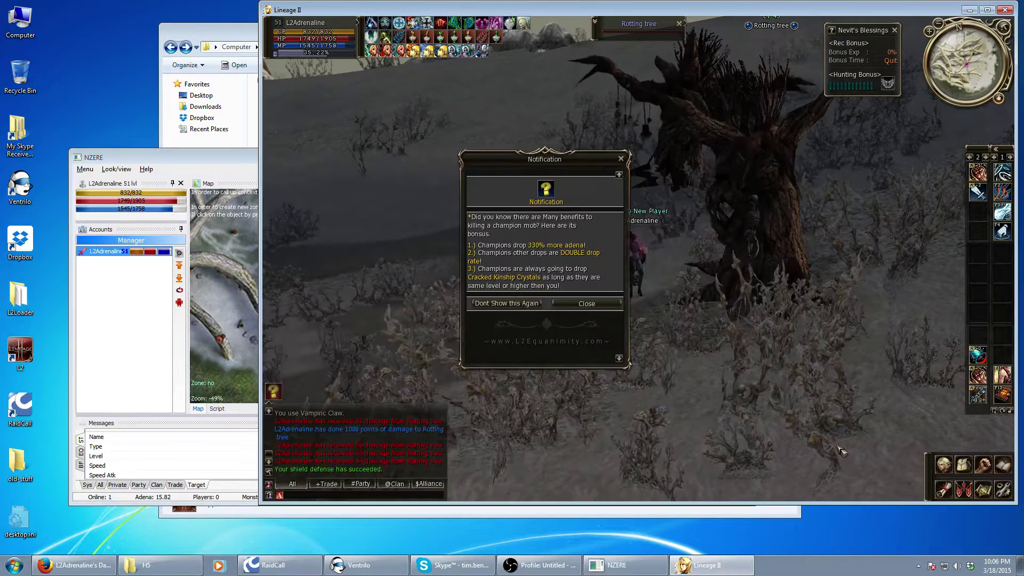
{"action": "left_click", "coordinate": [561, 304]}
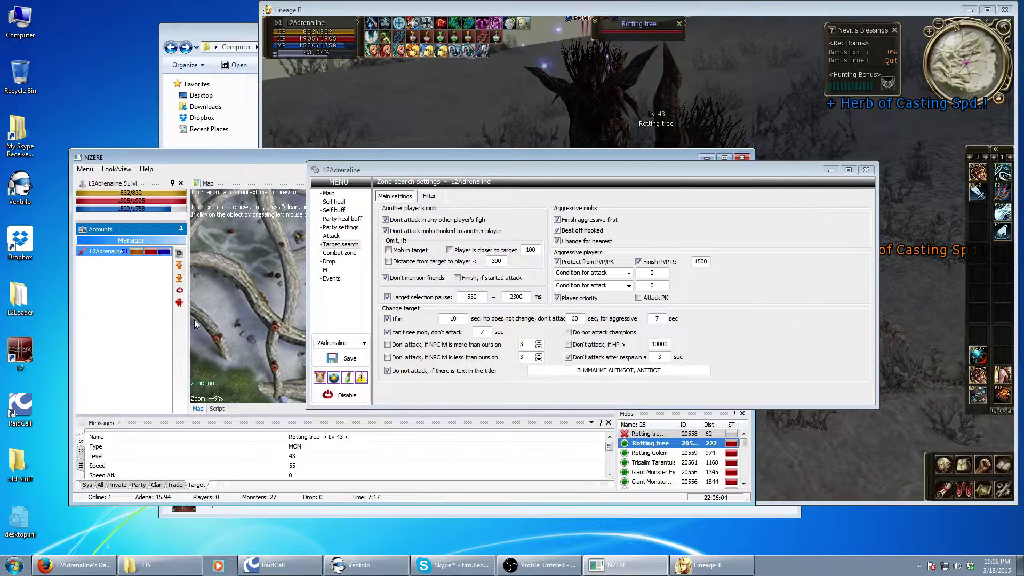
- Move the settings window clear of the map and enlarge the map around the character to examine nearby mobs
{"action": "left_click", "coordinate": [194, 319]}
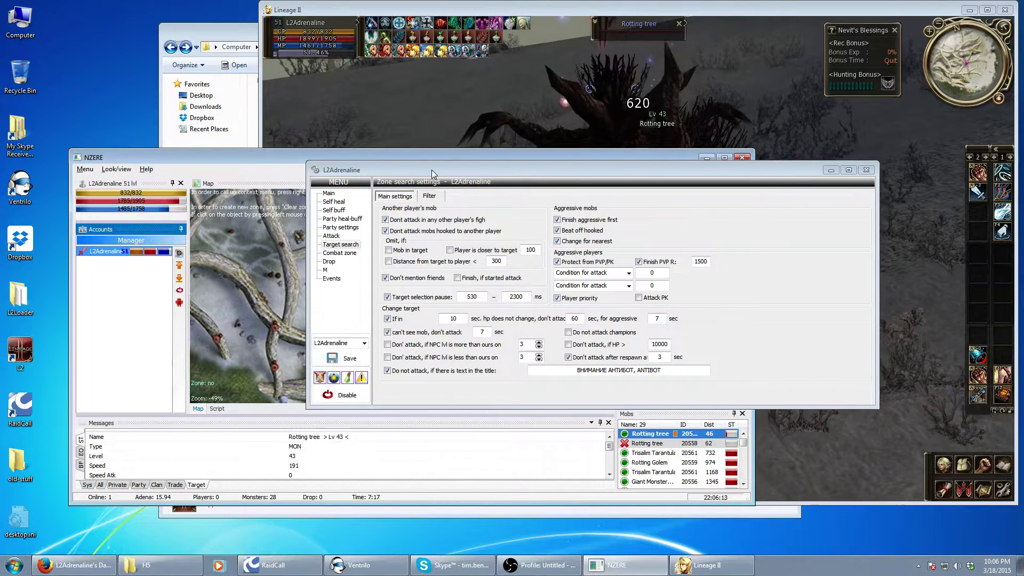
{"action": "left_click_drag", "start_coordinate": [431, 169], "coordinate": [613, 166]}
{"action": "left_click", "coordinate": [398, 309]}
{"action": "scroll", "coordinate": [397, 309], "scroll_direction": "up", "scroll_amount": 5}
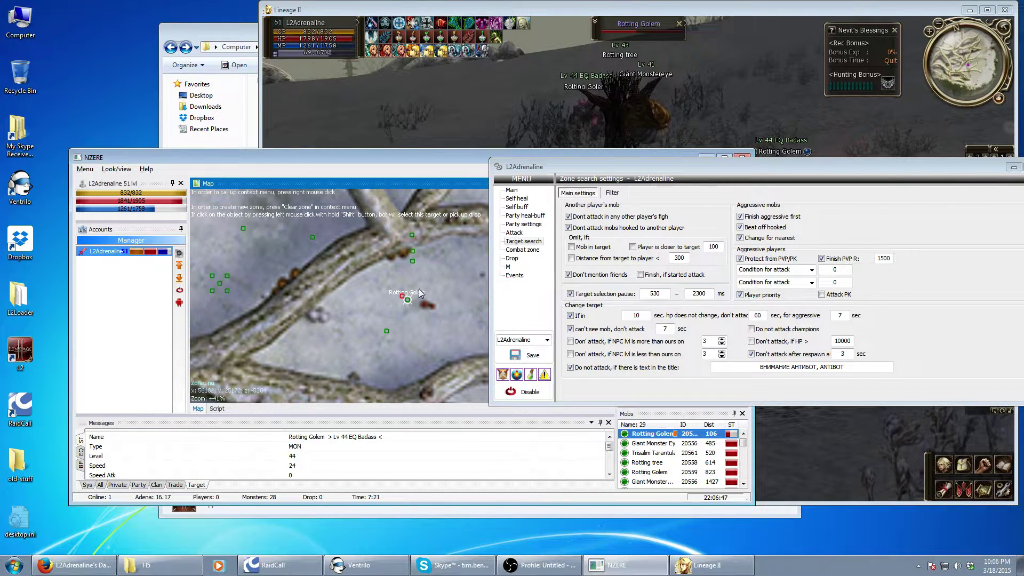
- Disable Change for nearest, Finish PVP, Protect from PVP/PK and Player priority in the target search settings
{"action": "left_click", "coordinate": [741, 238]}
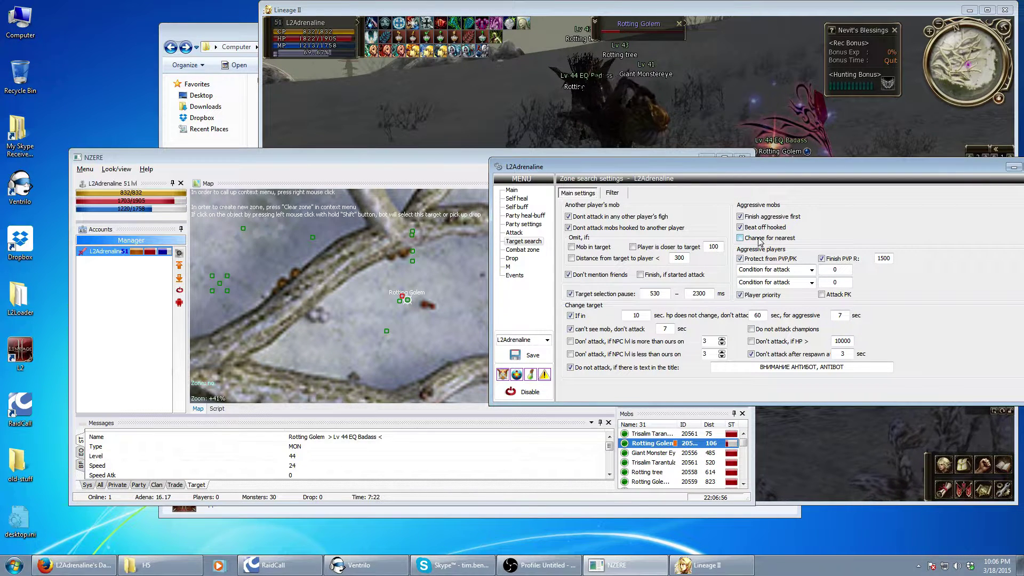
{"action": "left_click_drag", "start_coordinate": [792, 169], "coordinate": [670, 113]}
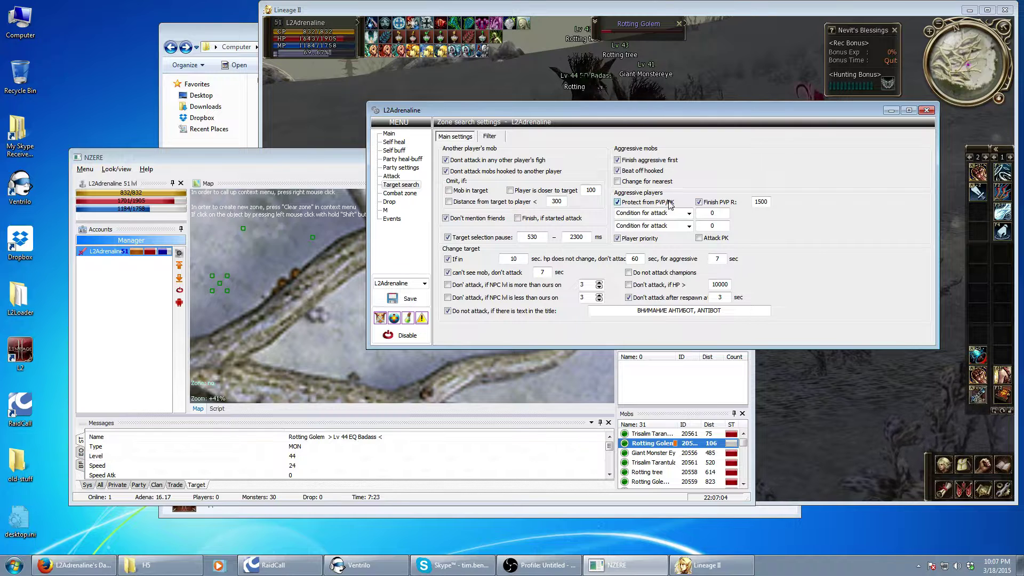
{"action": "left_click", "coordinate": [698, 203]}
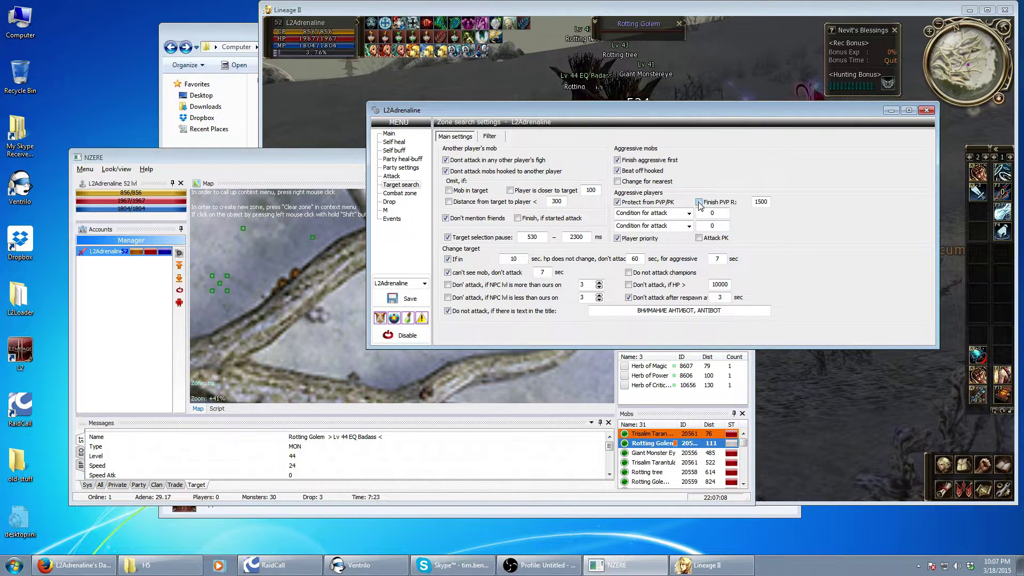
{"action": "left_click", "coordinate": [617, 202]}
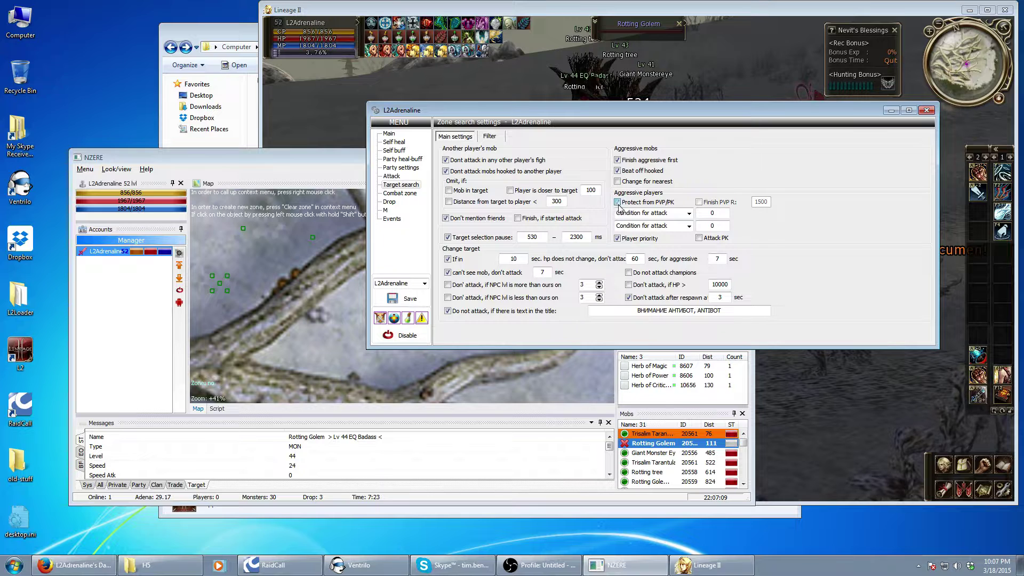
{"action": "left_click", "coordinate": [617, 238]}
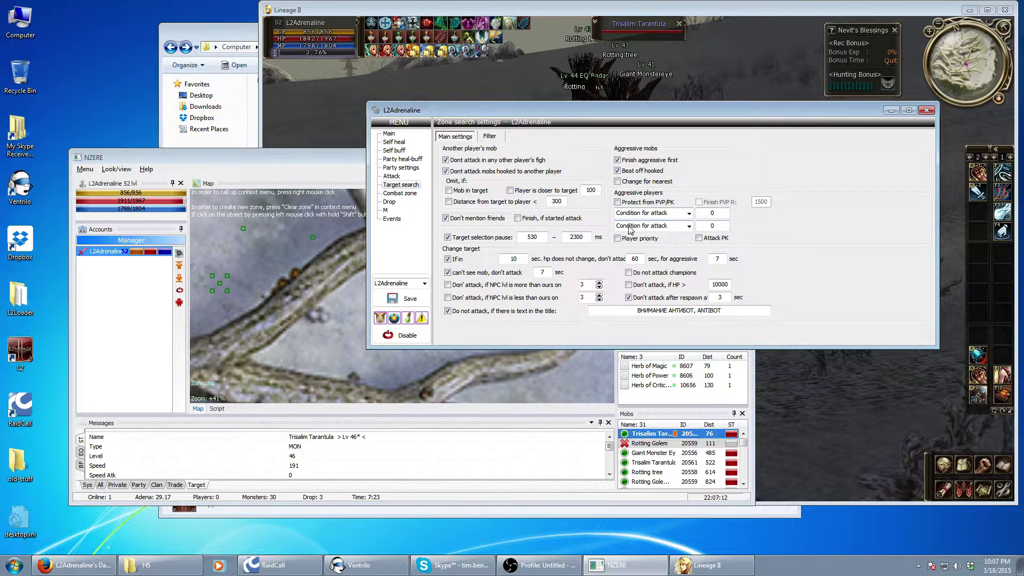
- Review the available attack conditions for aggressive players, and enable Mob in target as an omit condition for other players' mobs
{"action": "left_click", "coordinate": [645, 213]}
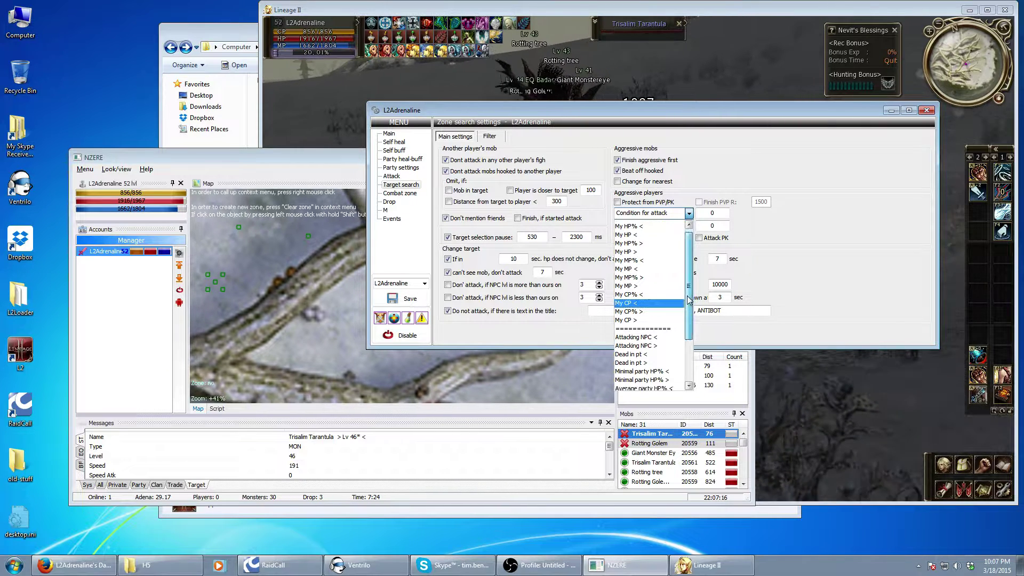
{"action": "scroll", "coordinate": [685, 299], "scroll_direction": "down", "scroll_amount": 2}
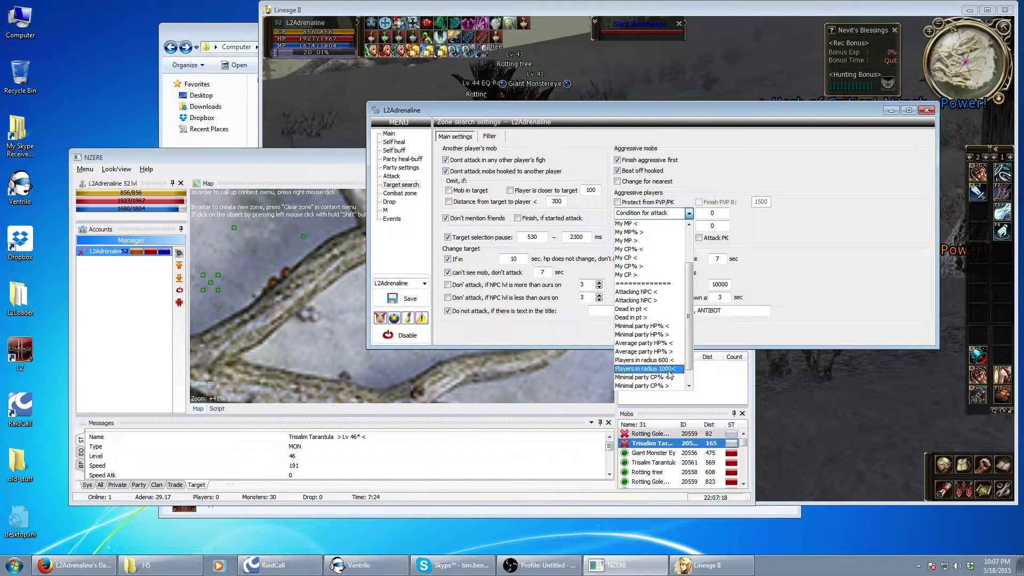
{"action": "scroll", "coordinate": [671, 381], "scroll_direction": "down", "scroll_amount": 1}
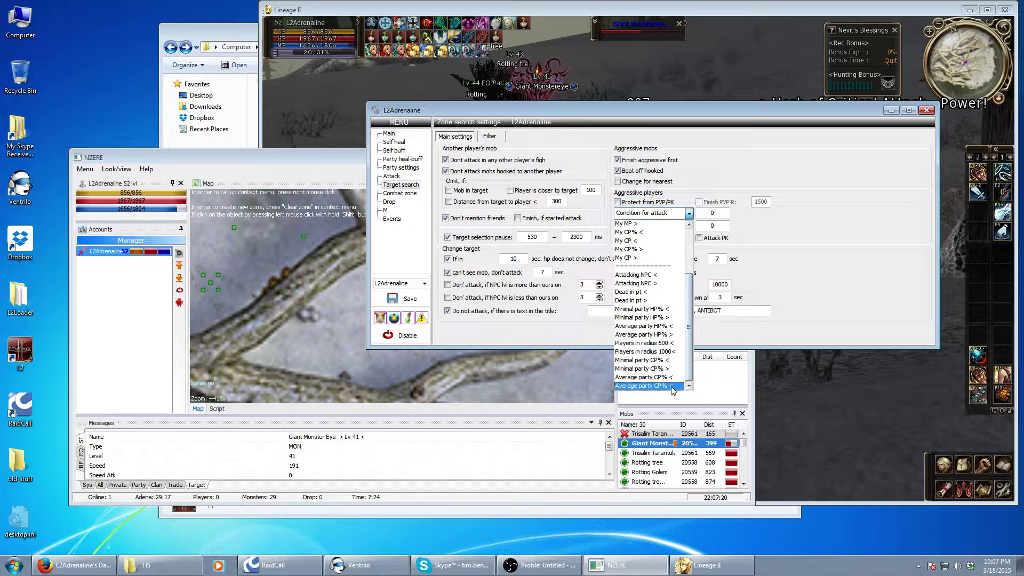
{"action": "left_click", "coordinate": [688, 200]}
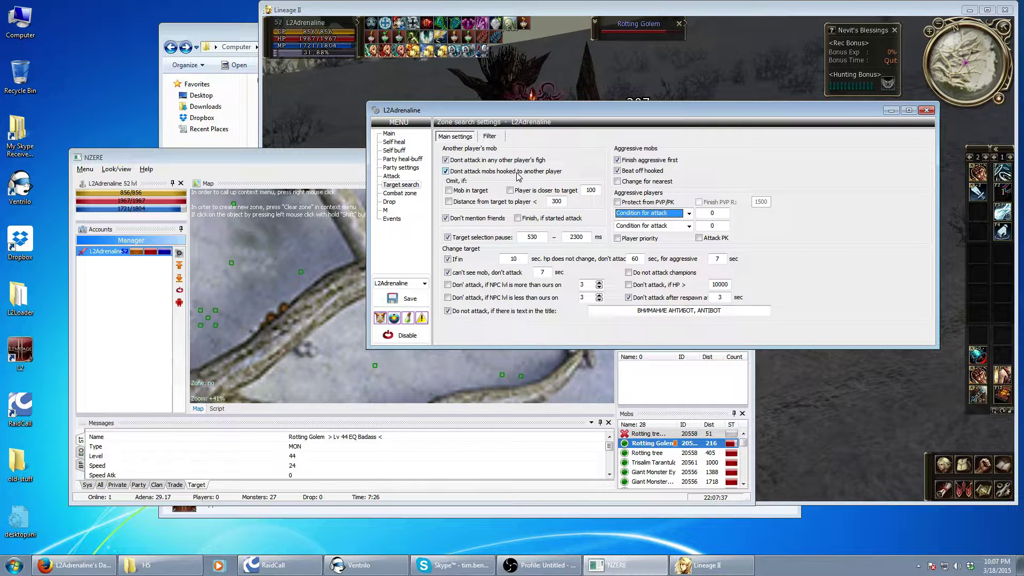
{"action": "left_click", "coordinate": [456, 192]}
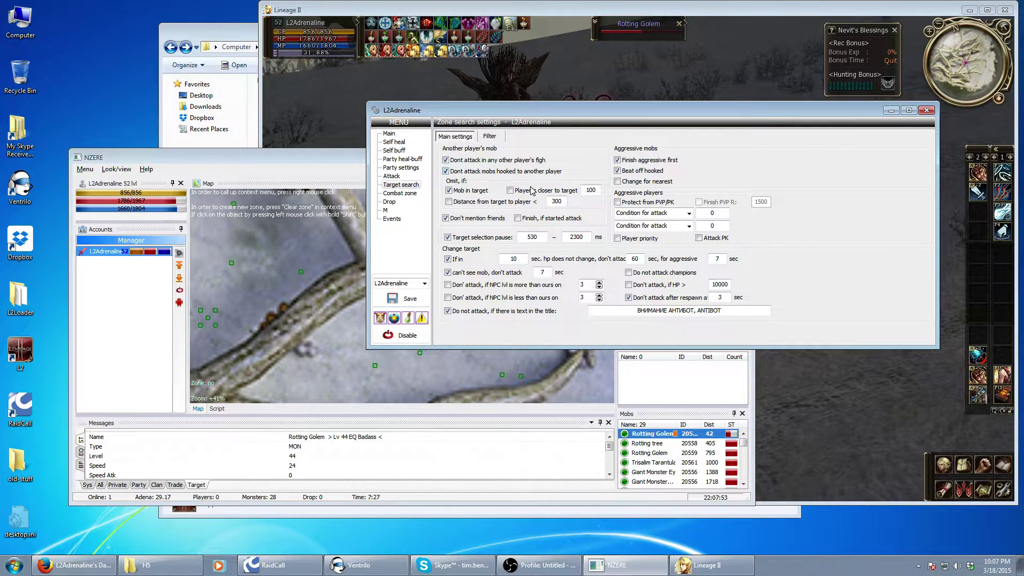
- In the target search filter, clear the search text, list the found NPCs and add Giant Monster Eye as an attack target
{"action": "left_click", "coordinate": [489, 137]}
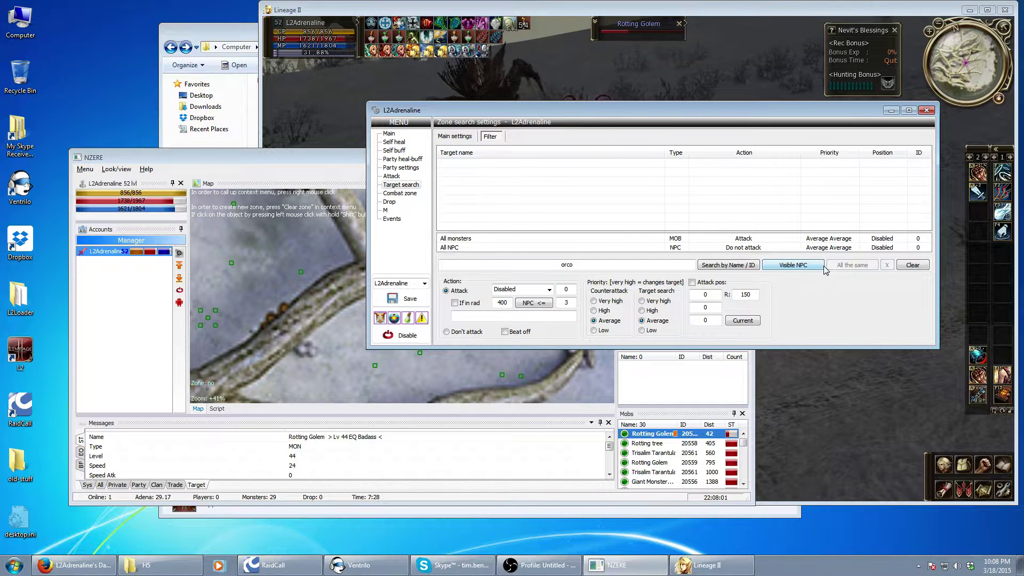
{"action": "double_click", "coordinate": [507, 262]}
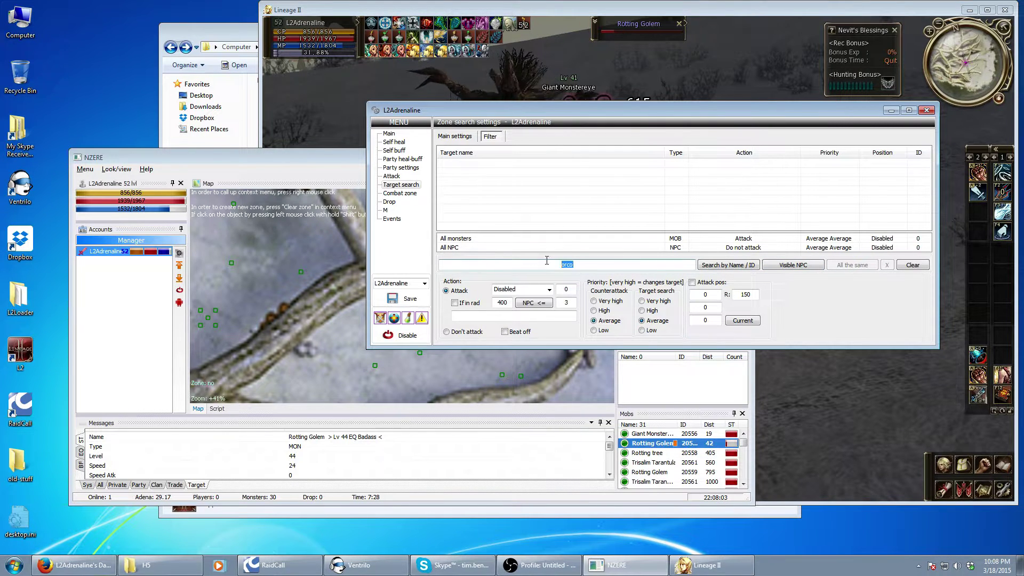
{"action": "left_click", "coordinate": [720, 266]}
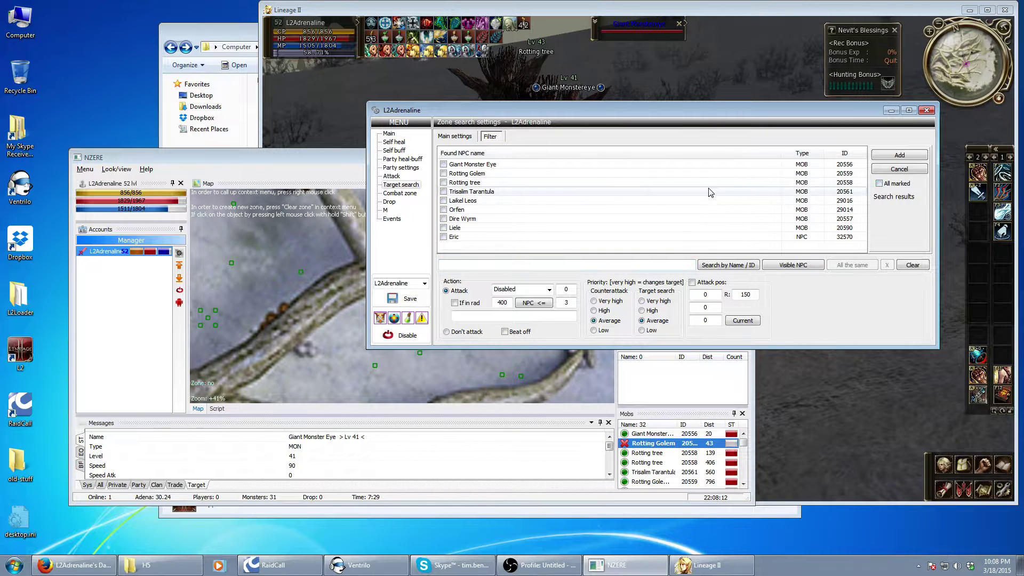
{"action": "left_click", "coordinate": [443, 164]}
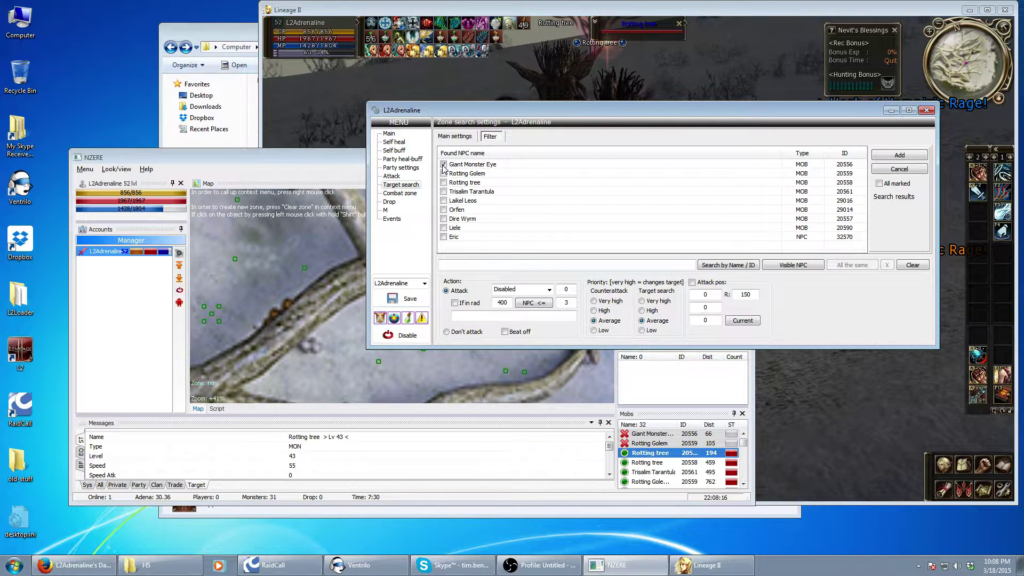
{"action": "left_click", "coordinate": [880, 157]}
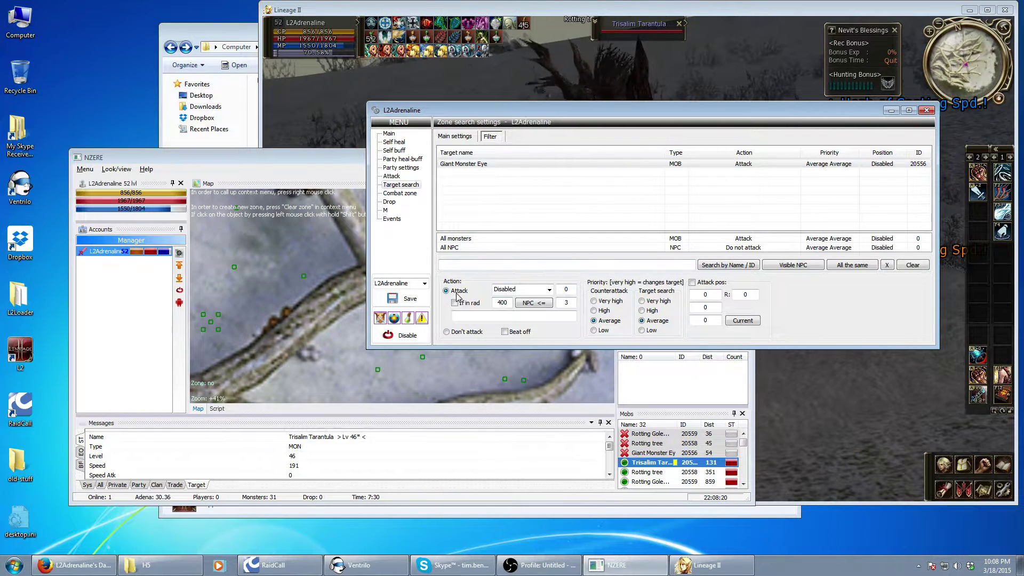
- Review the attack conditions and search priority options for Giant Monster Eye, and remove it from the target filter
{"action": "left_click", "coordinate": [502, 292]}
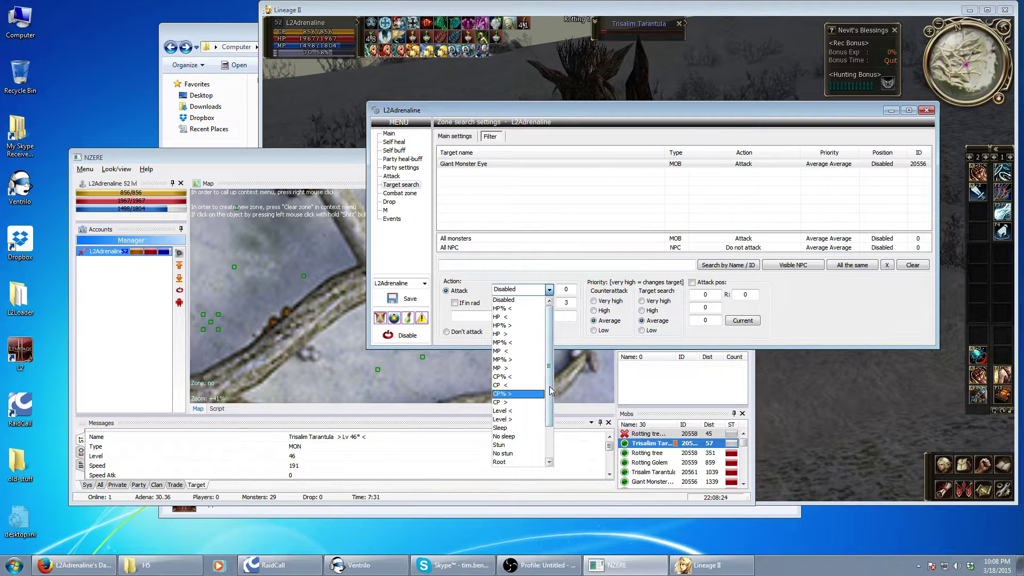
{"action": "left_click_drag", "start_coordinate": [549, 393], "coordinate": [548, 436]}
{"action": "left_click", "coordinate": [508, 264]}
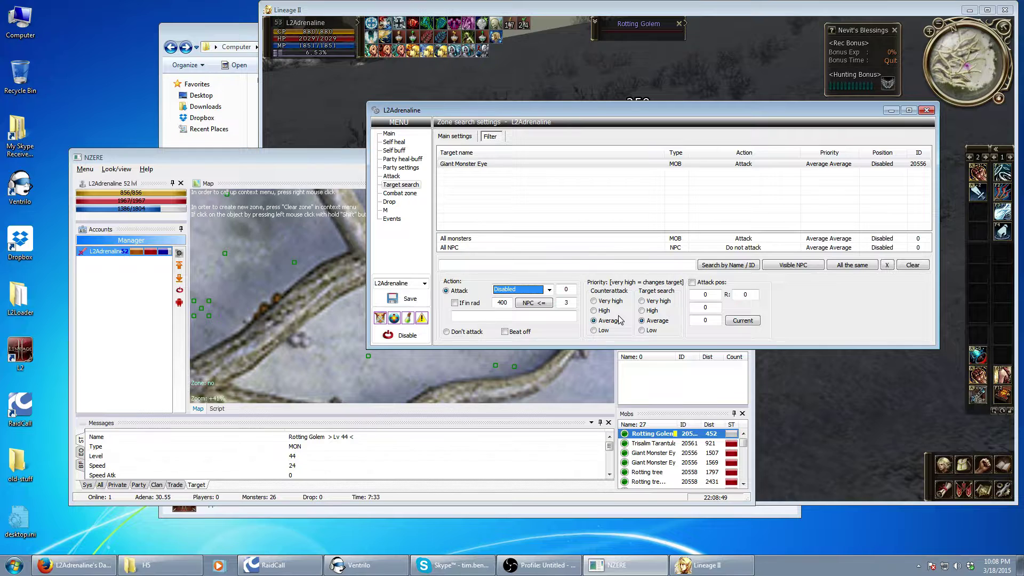
{"action": "left_click", "coordinate": [642, 301]}
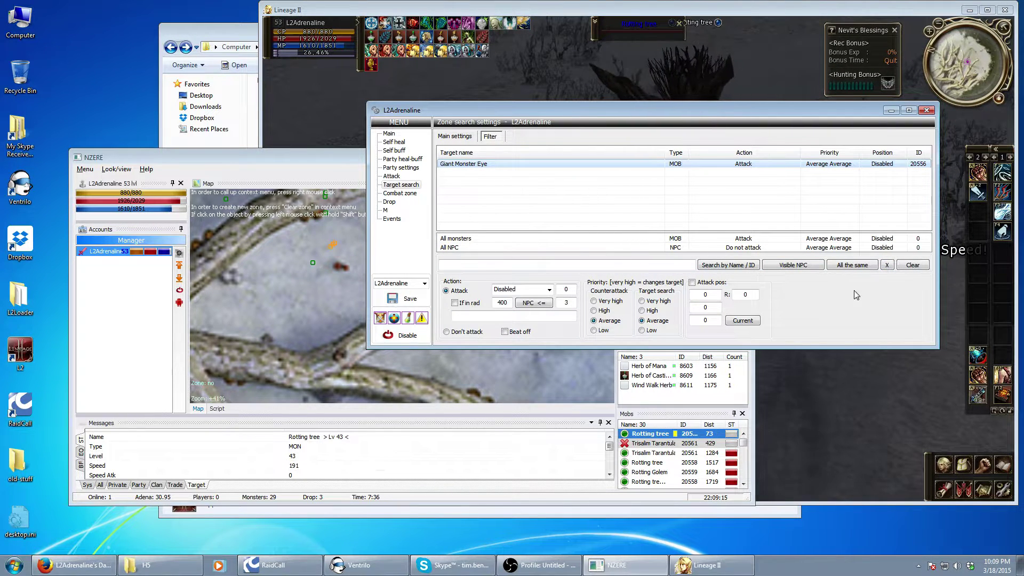
{"action": "left_click", "coordinate": [887, 265]}
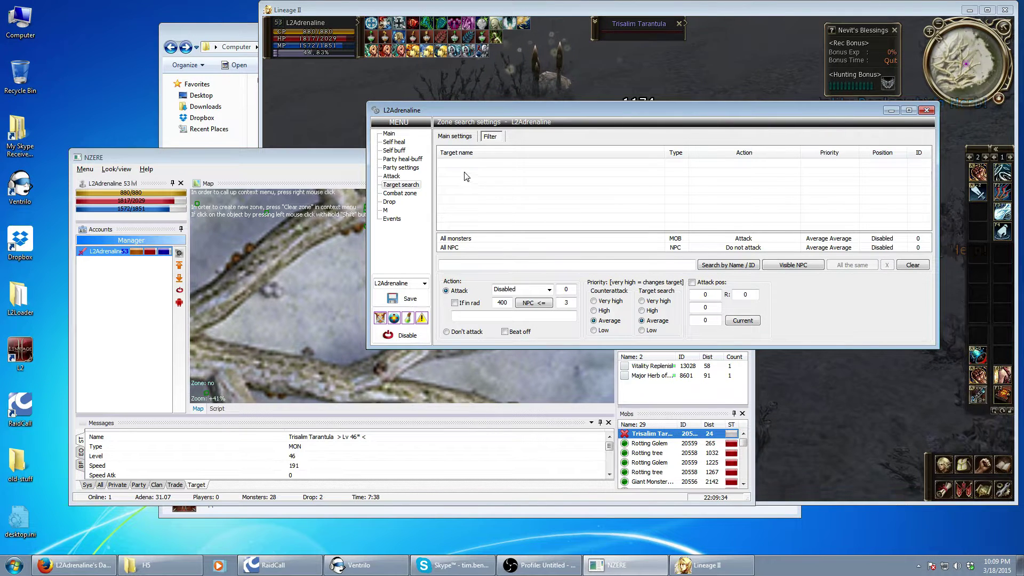
- In the attack settings, add the Hurricane skill with the condition Target HP > 0 and remove Vampiric Touch
{"action": "left_click", "coordinate": [456, 137]}
{"action": "left_click", "coordinate": [391, 176]}
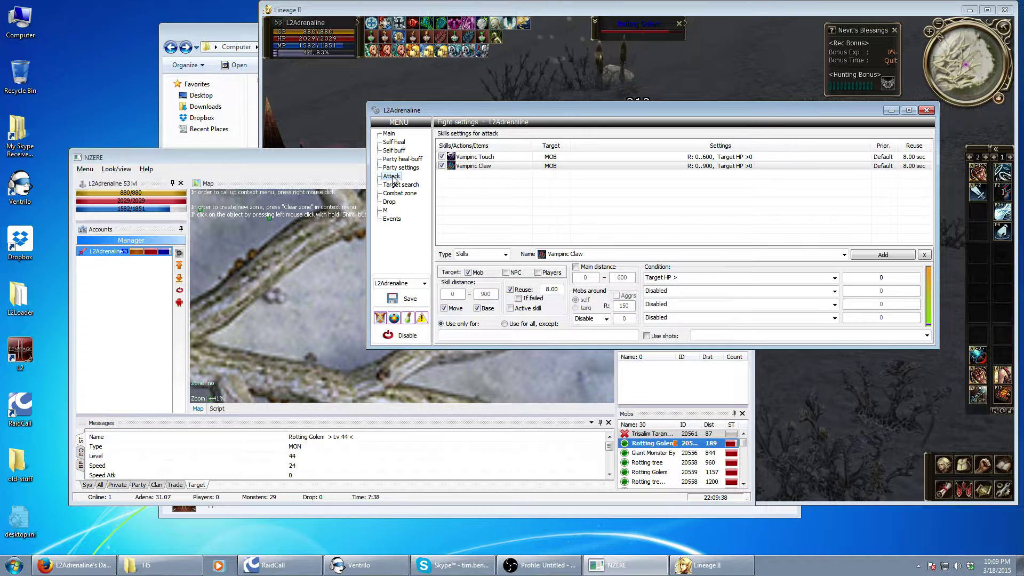
{"action": "left_click", "coordinate": [498, 157]}
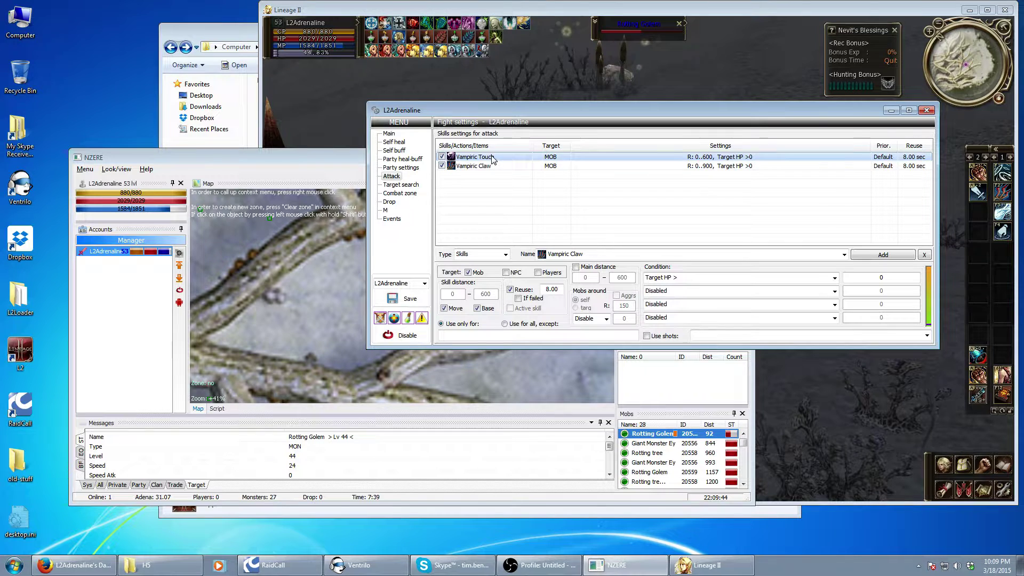
{"action": "left_click", "coordinate": [629, 256]}
{"action": "scroll", "coordinate": [623, 408], "scroll_direction": "down", "scroll_amount": 5}
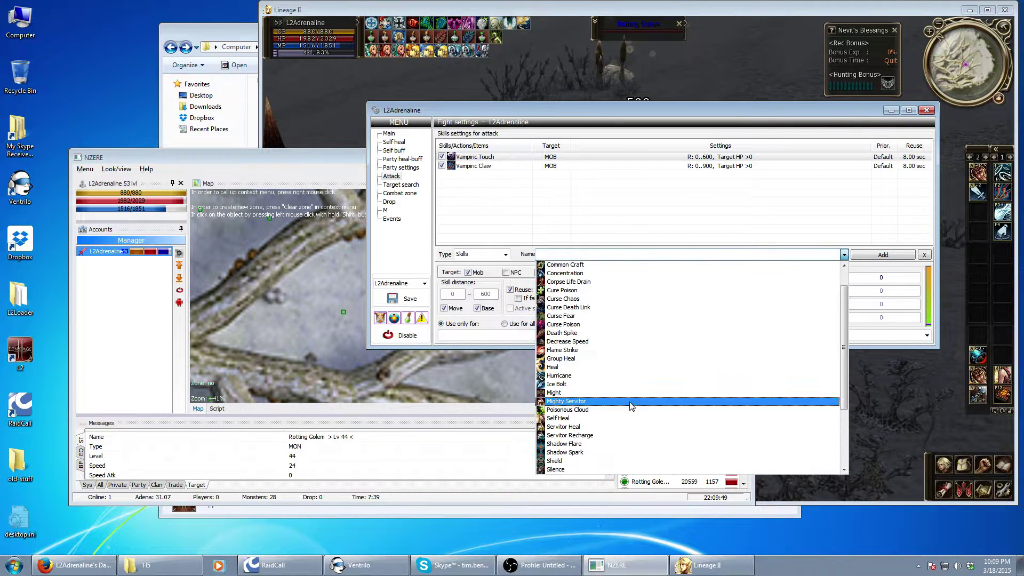
{"action": "scroll", "coordinate": [594, 430], "scroll_direction": "up", "scroll_amount": 4}
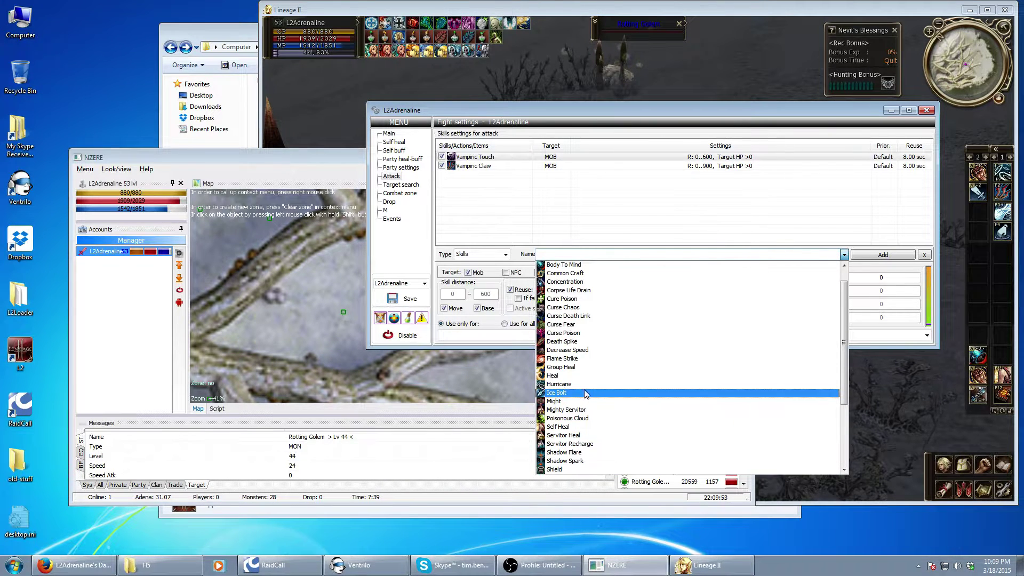
{"action": "left_click", "coordinate": [586, 384]}
{"action": "left_click", "coordinate": [672, 280]}
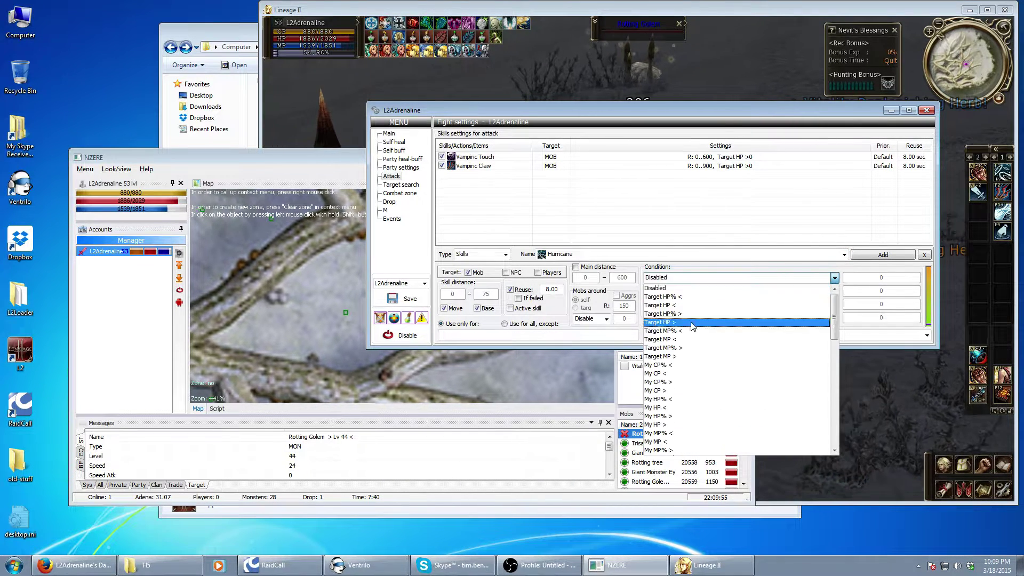
{"action": "left_click", "coordinate": [692, 323]}
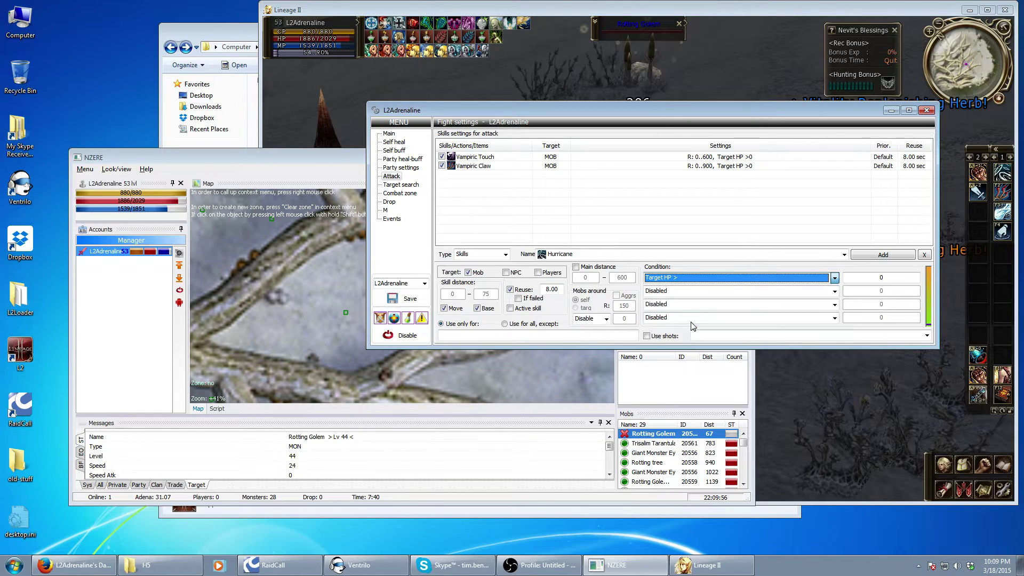
{"action": "left_click", "coordinate": [883, 255]}
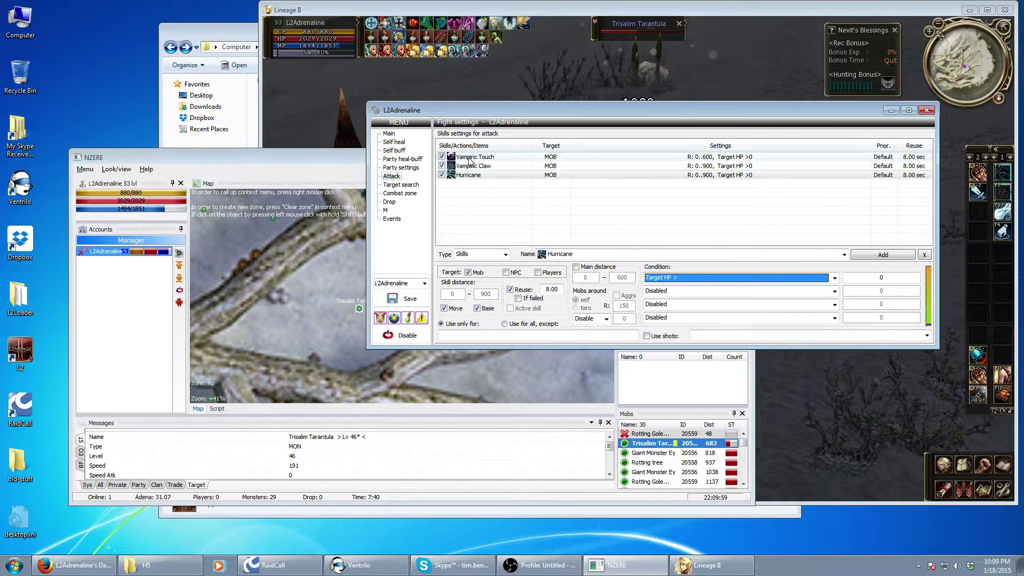
{"action": "left_click", "coordinate": [533, 156]}
{"action": "left_click", "coordinate": [924, 255]}
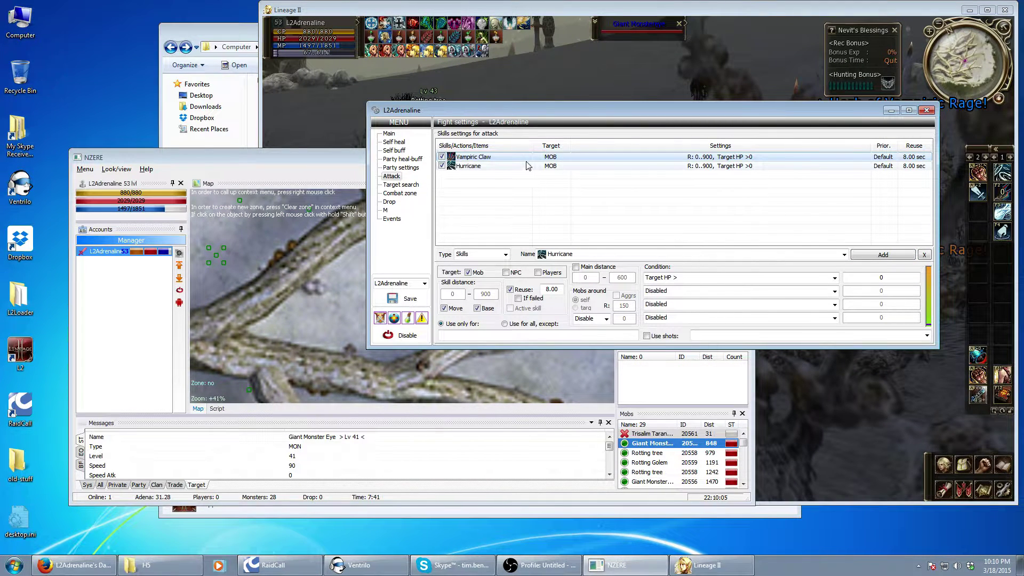
- Switch to the Lineage II window, dismiss the notification and check Death Spike's details in the character's skill list
{"action": "left_click", "coordinate": [558, 257]}
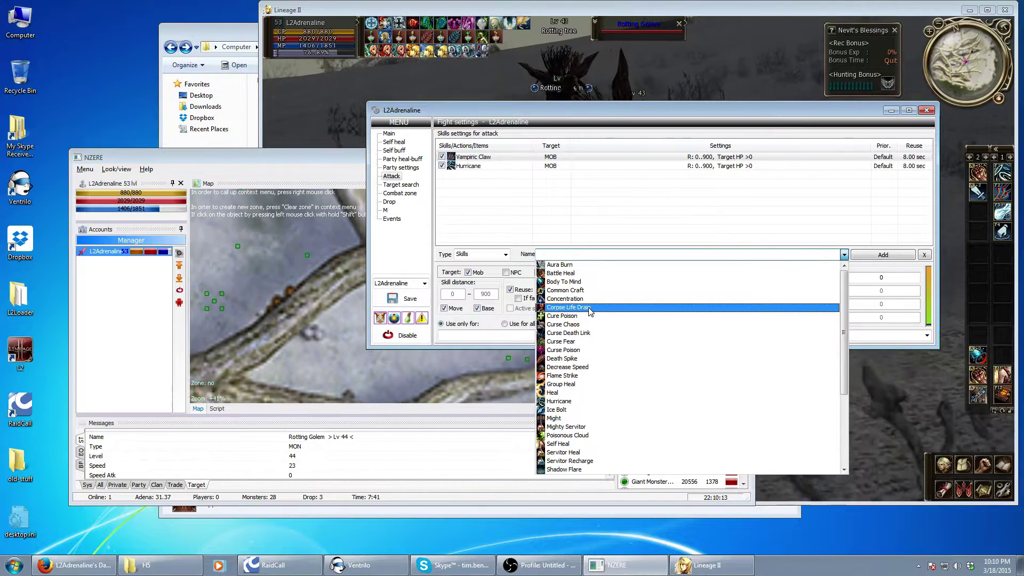
{"action": "left_click", "coordinate": [899, 395]}
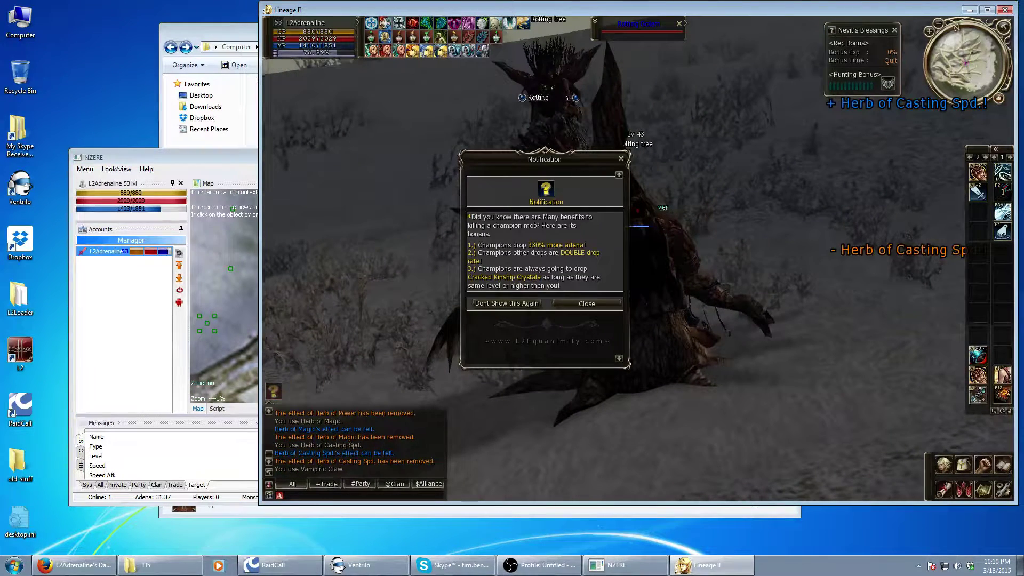
{"action": "key", "text": "Escape"}
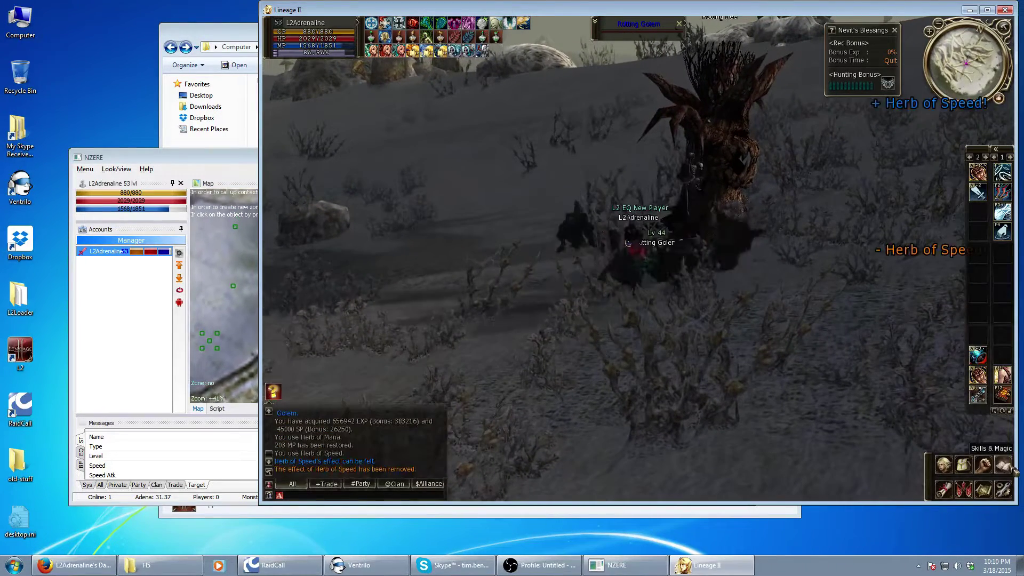
{"action": "key", "text": "alt+k"}
{"action": "left_click", "coordinate": [342, 151]}
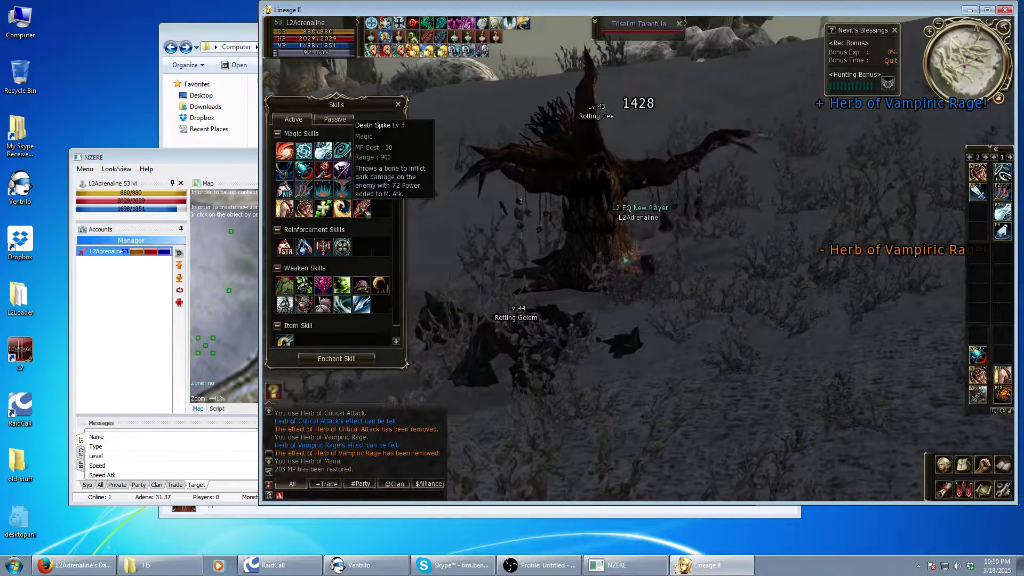
{"action": "key", "text": "F1"}
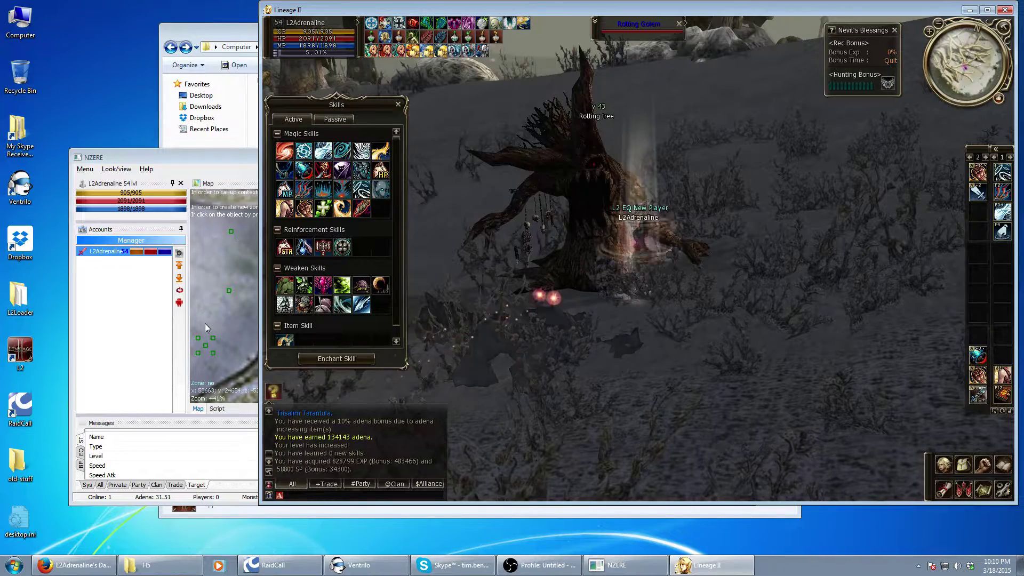
- Back in the bot's attack settings, add the Death Spike skill for mobs with the condition Target HP > 0
{"action": "left_click", "coordinate": [179, 253]}
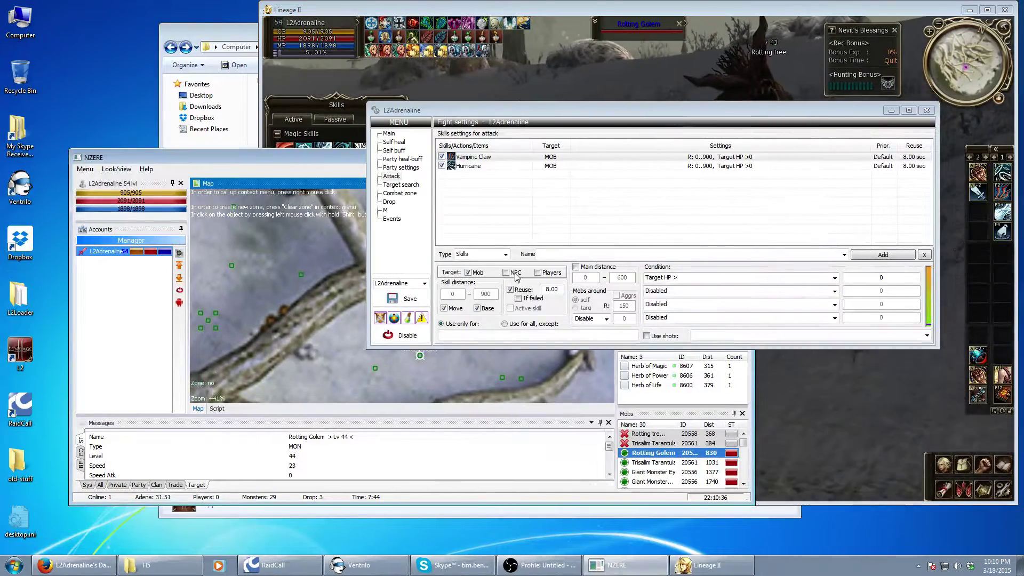
{"action": "left_click", "coordinate": [572, 255]}
{"action": "left_click", "coordinate": [575, 358]}
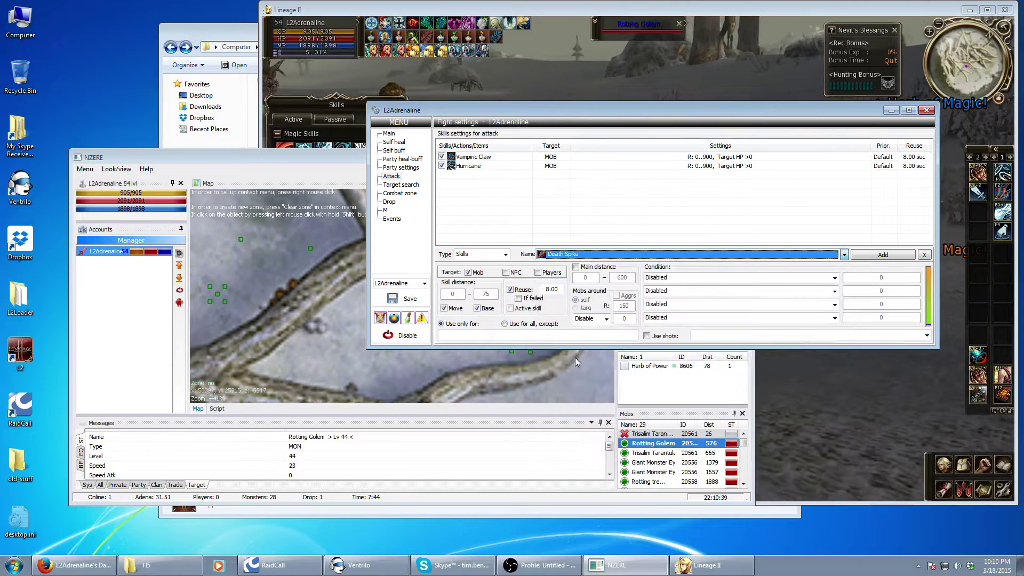
{"action": "left_click", "coordinate": [726, 278]}
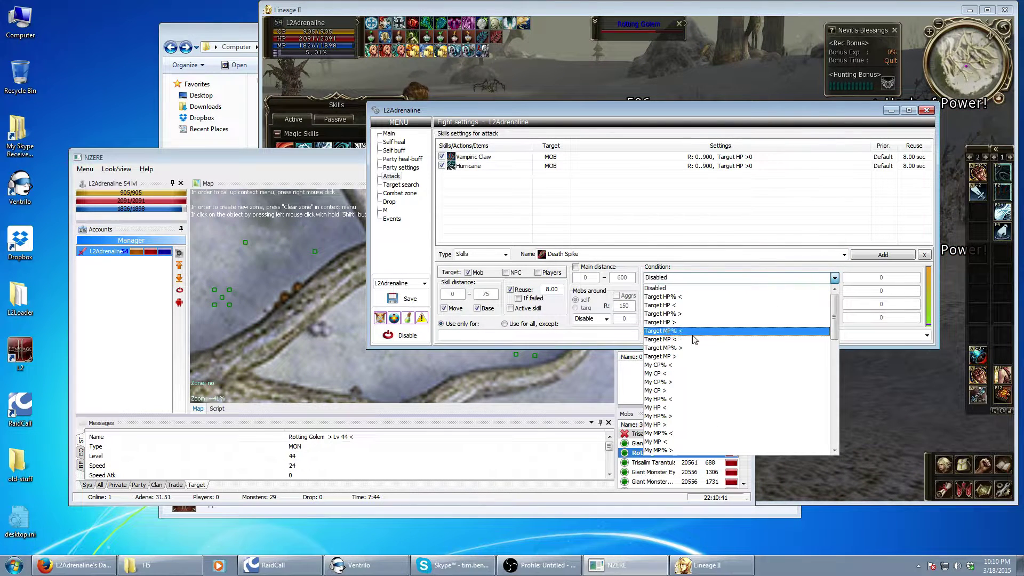
{"action": "left_click", "coordinate": [696, 323]}
{"action": "left_click", "coordinate": [885, 254]}
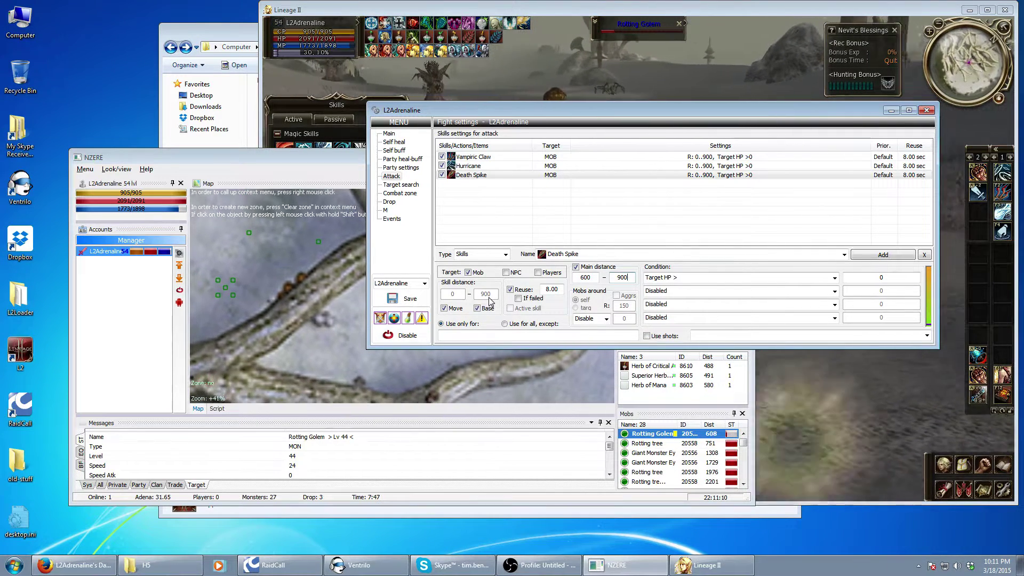
- Check the fight in the Lineage II window, return to the bot's attack settings and turn off Death Spike's main distance limit
{"action": "left_click", "coordinate": [846, 414]}
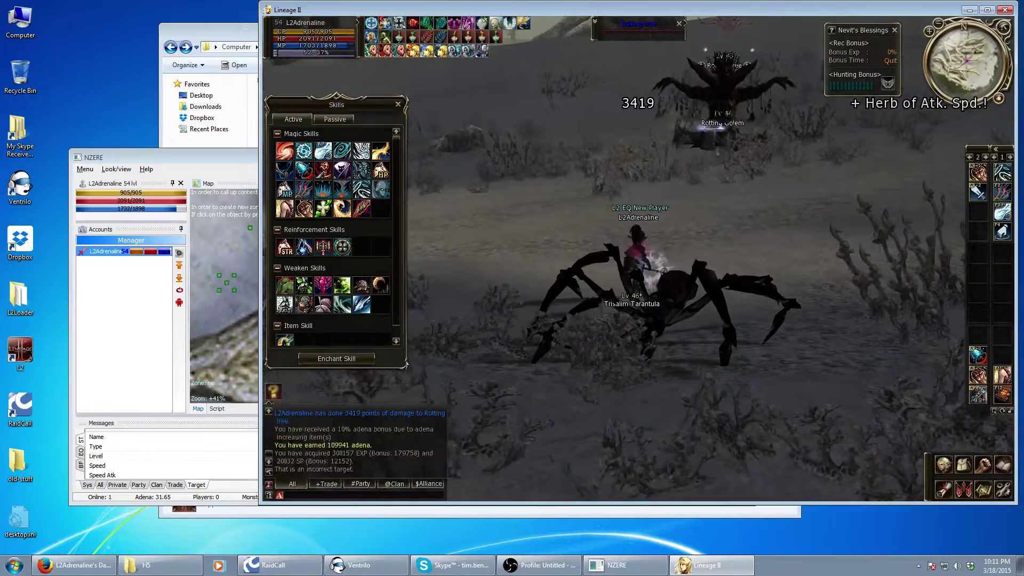
{"action": "left_click", "coordinate": [232, 296]}
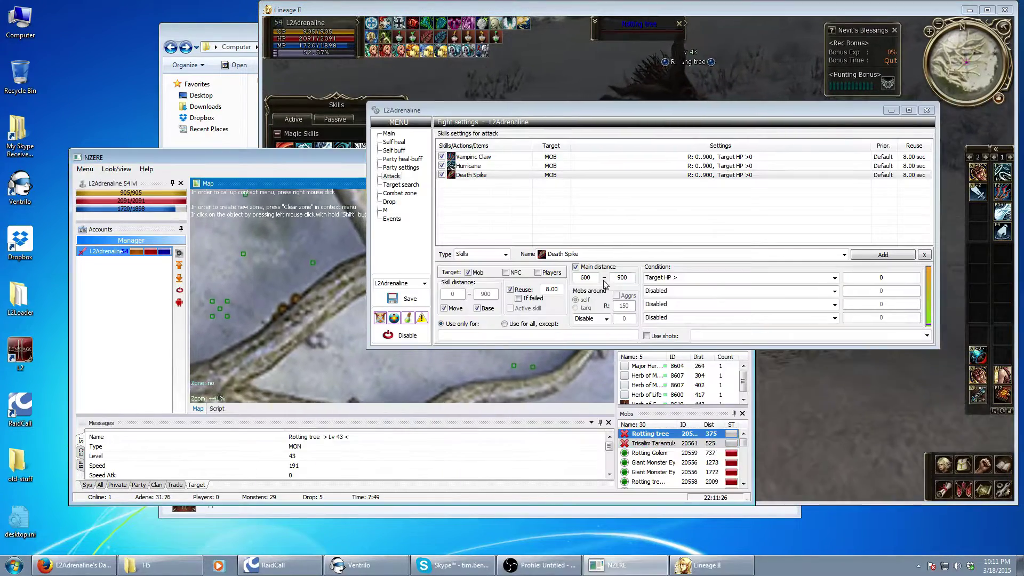
{"action": "left_click", "coordinate": [576, 267]}
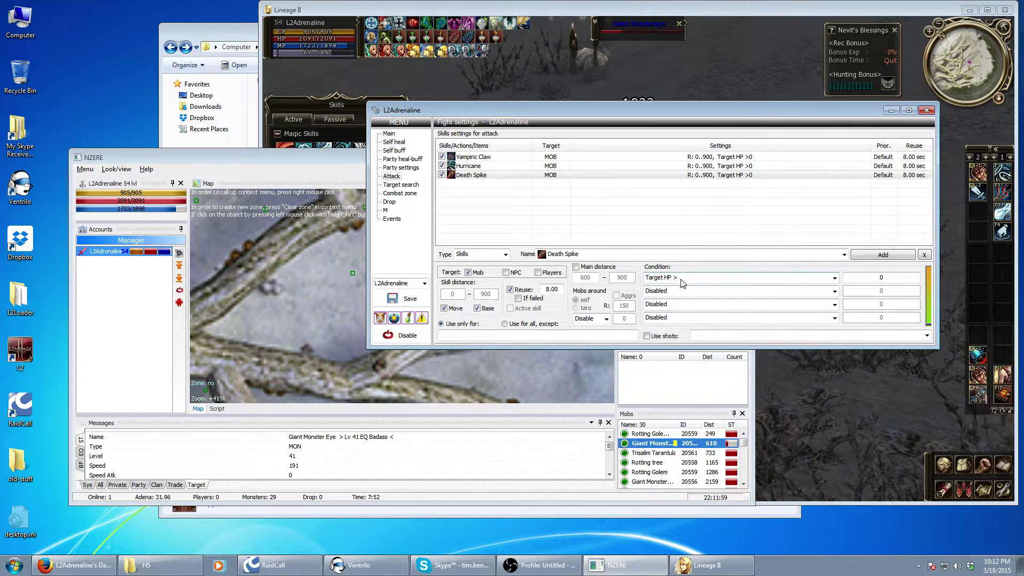
- Try the condition Target HP% < for Death Spike and set it back to Target HP >
{"action": "left_click", "coordinate": [681, 278]}
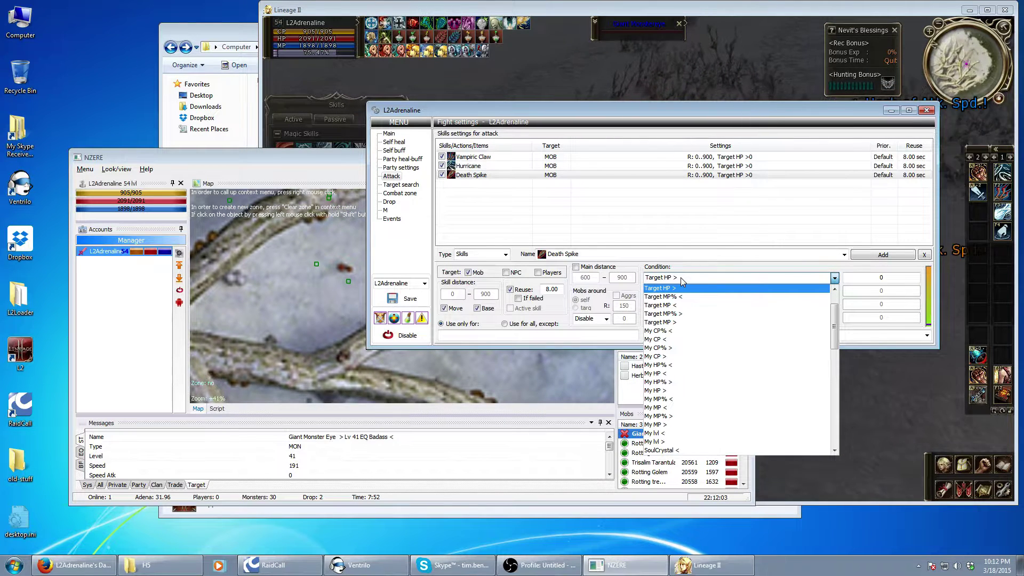
{"action": "scroll", "coordinate": [697, 307], "scroll_direction": "up", "scroll_amount": 2}
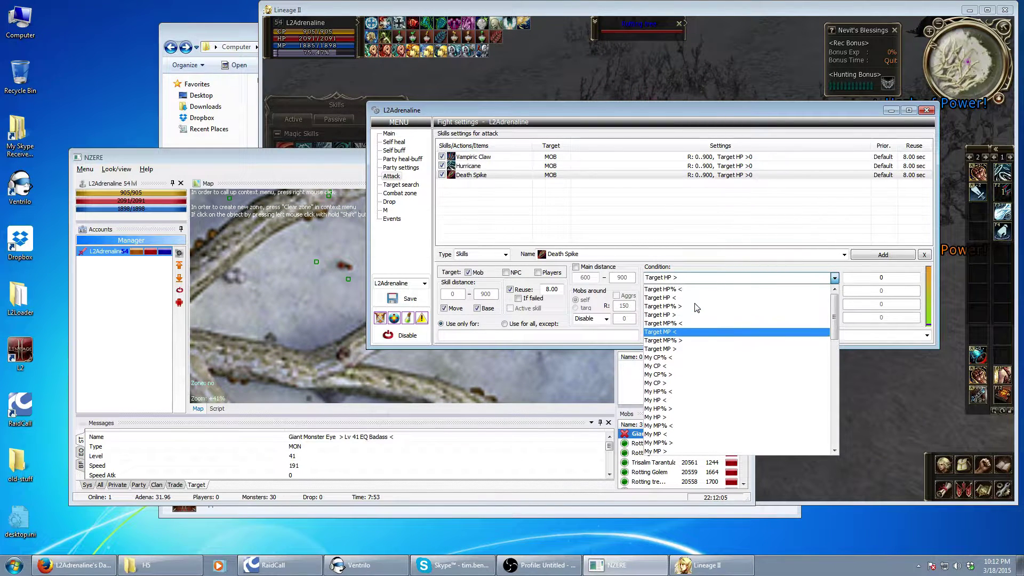
{"action": "scroll", "coordinate": [697, 310], "scroll_direction": "up", "scroll_amount": 1}
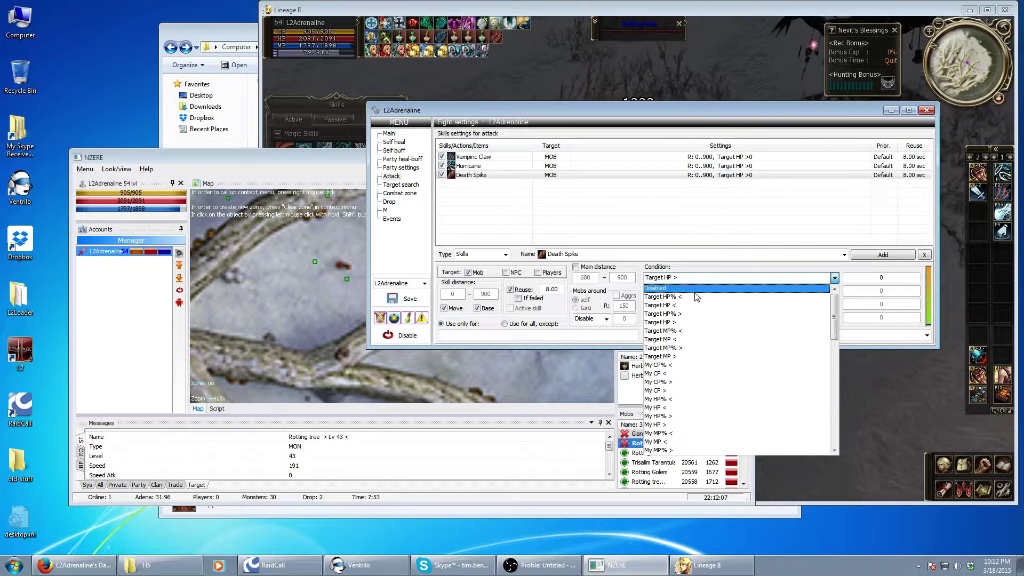
{"action": "left_click", "coordinate": [698, 297]}
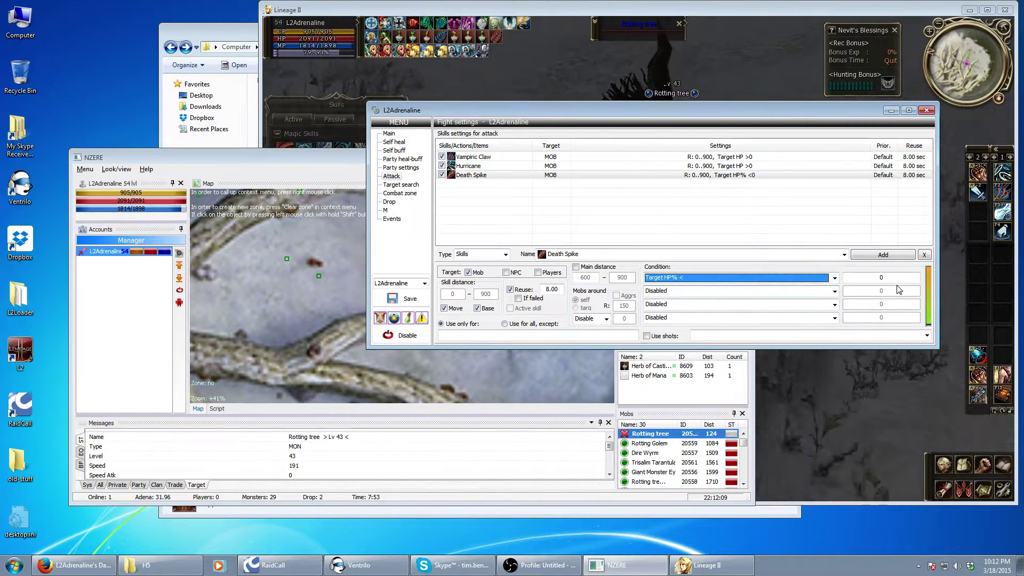
{"action": "double_click", "coordinate": [867, 279]}
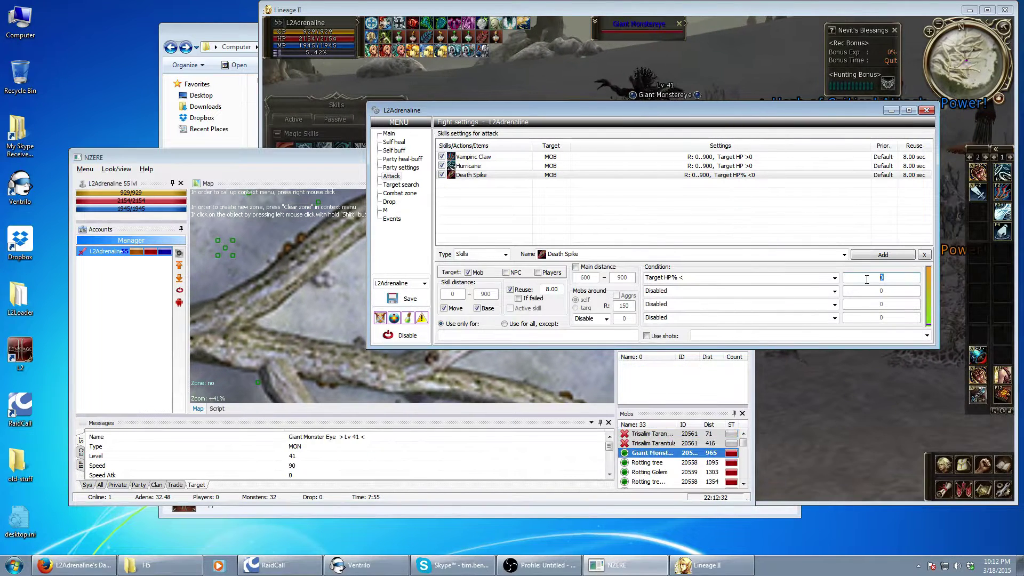
{"action": "left_click", "coordinate": [740, 278]}
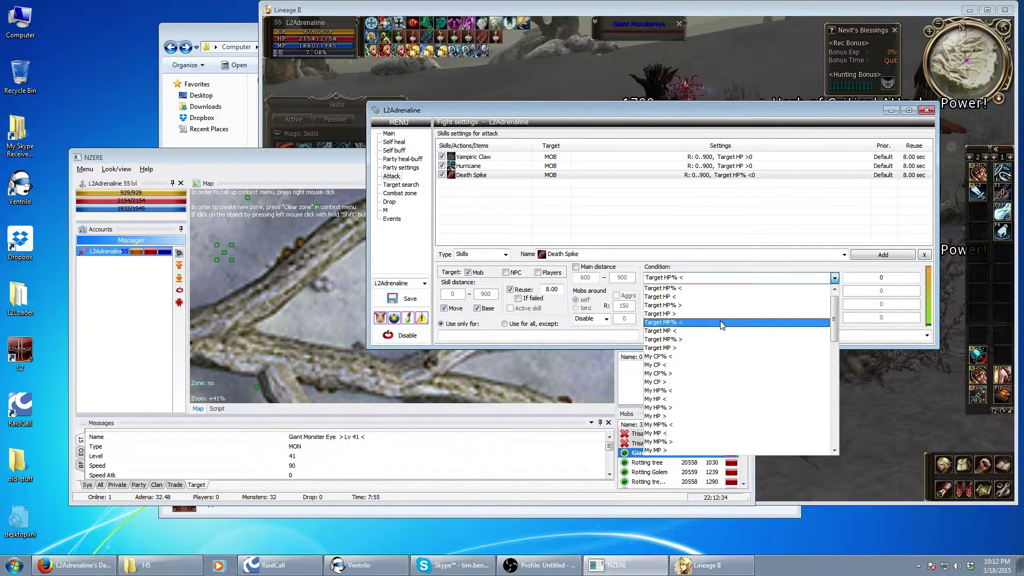
{"action": "left_click", "coordinate": [742, 320]}
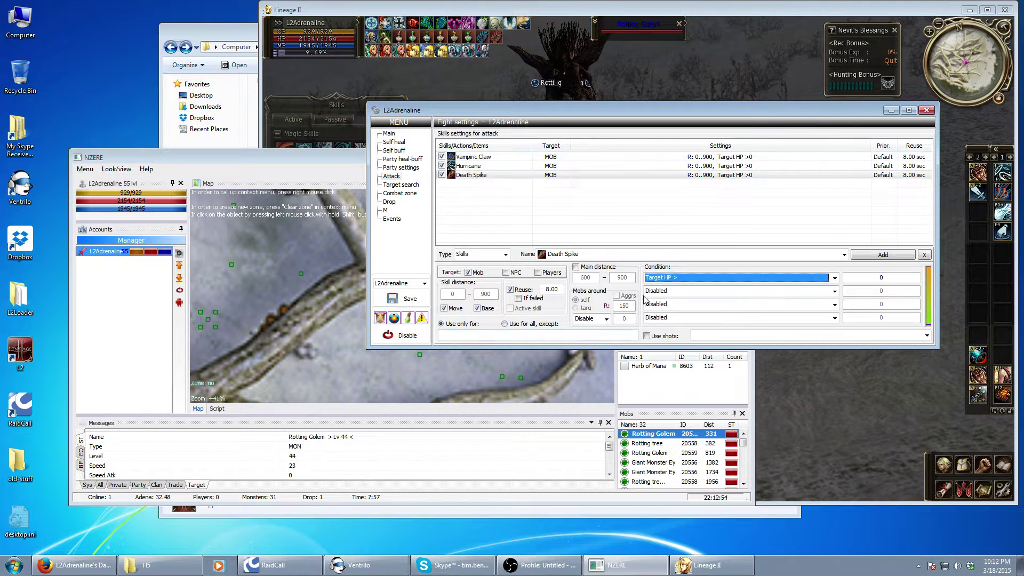
- Move the settings window aside and examine the other conditions available for Death Spike, such as target states, buffs and party HP
{"action": "left_click_drag", "start_coordinate": [499, 112], "coordinate": [438, 123]}
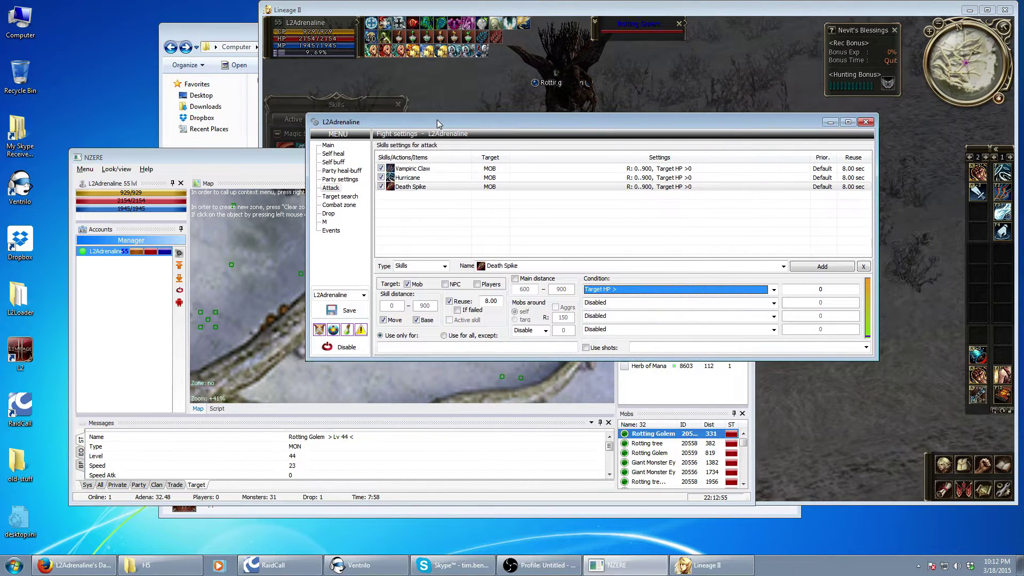
{"action": "left_click", "coordinate": [636, 289]}
{"action": "left_click_drag", "start_coordinate": [774, 335], "coordinate": [773, 415]}
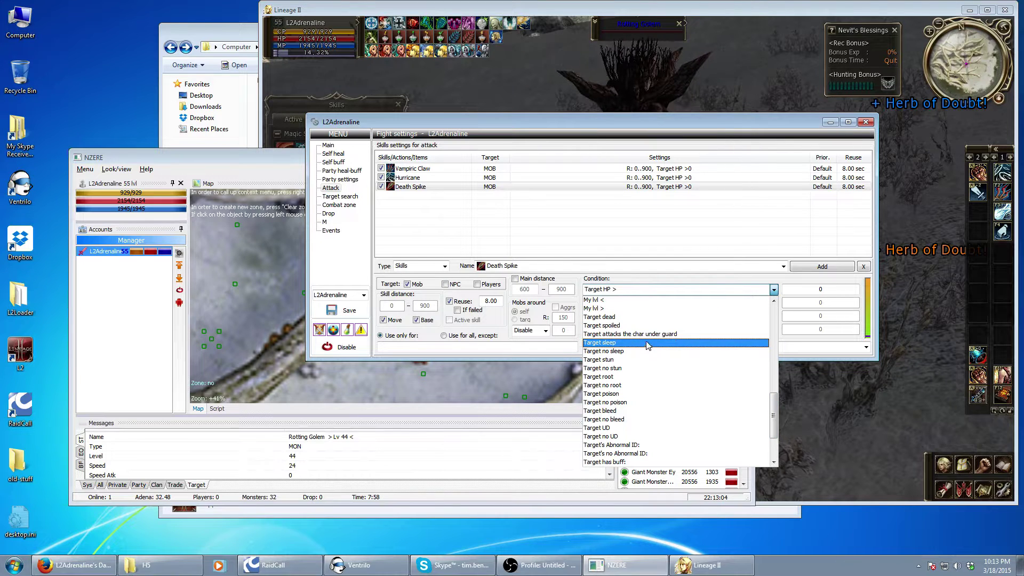
{"action": "scroll", "coordinate": [650, 373], "scroll_direction": "down", "scroll_amount": 1}
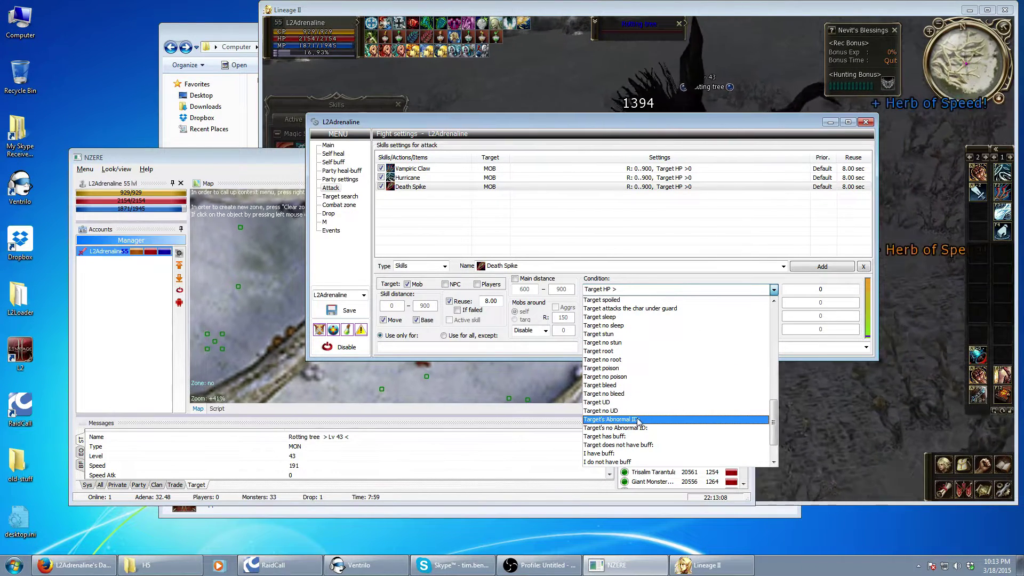
{"action": "scroll", "coordinate": [661, 430], "scroll_direction": "down", "scroll_amount": 1}
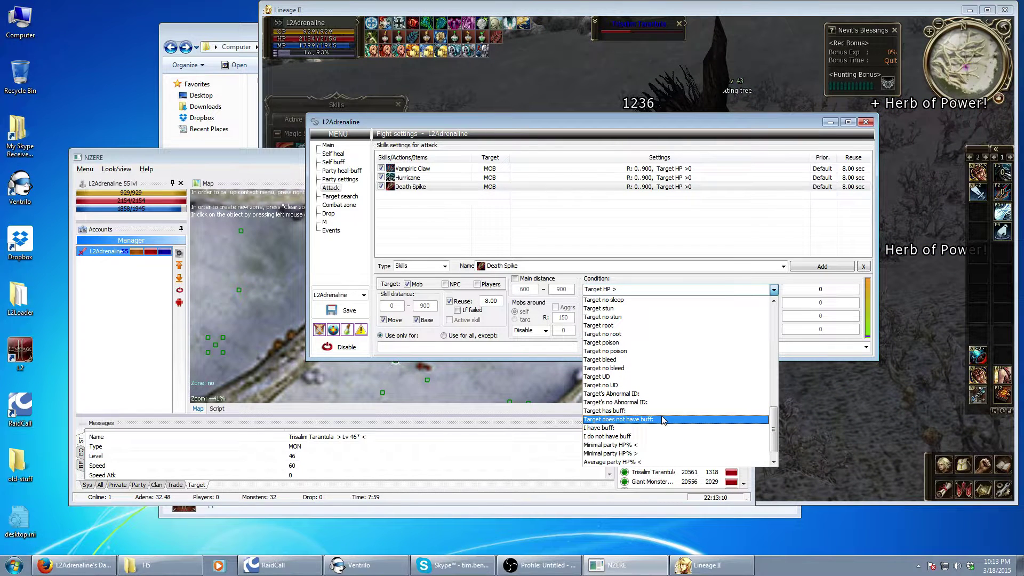
{"action": "scroll", "coordinate": [667, 431], "scroll_direction": "down", "scroll_amount": 1}
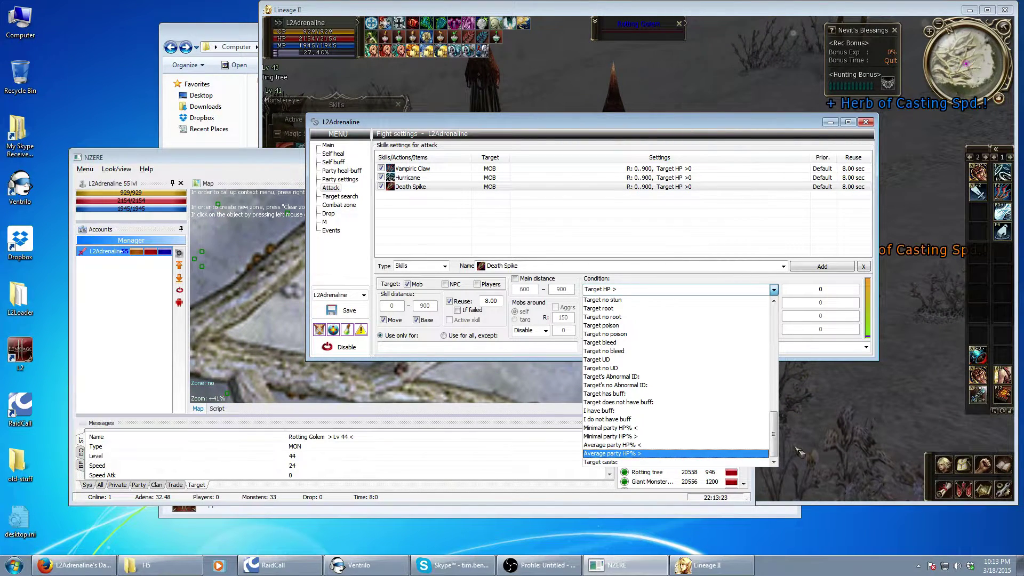
{"action": "left_click", "coordinate": [736, 240]}
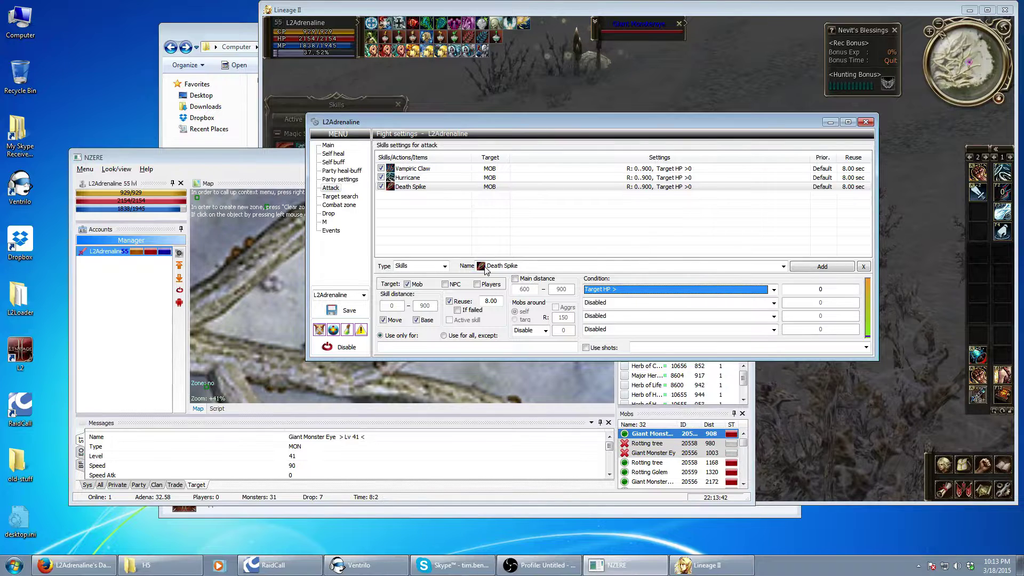
- In the Events settings, choose the [CP/HP/MP] status event and set the first condition for the character to HP% < 10
{"action": "left_click", "coordinate": [330, 230]}
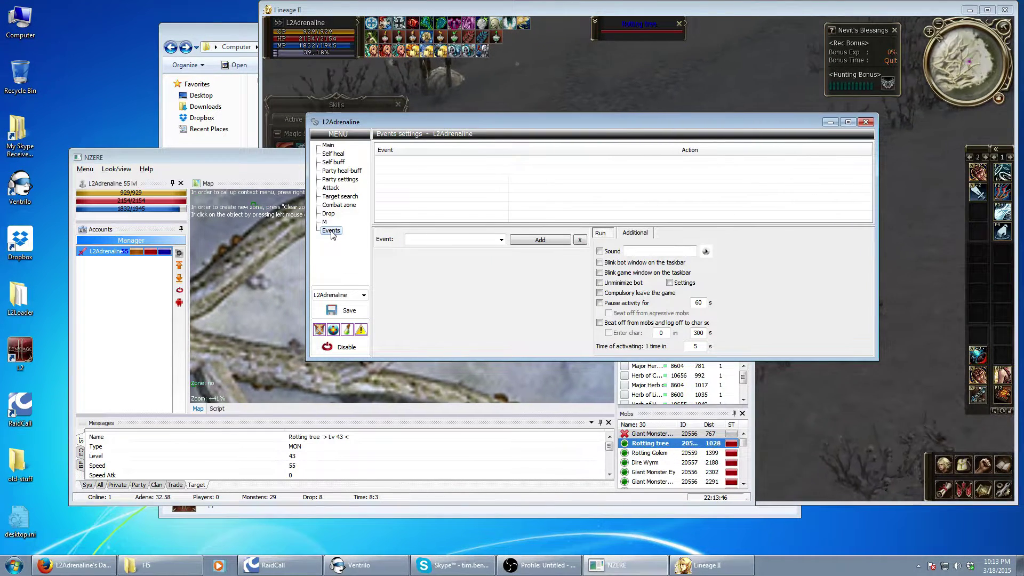
{"action": "left_click", "coordinate": [471, 240]}
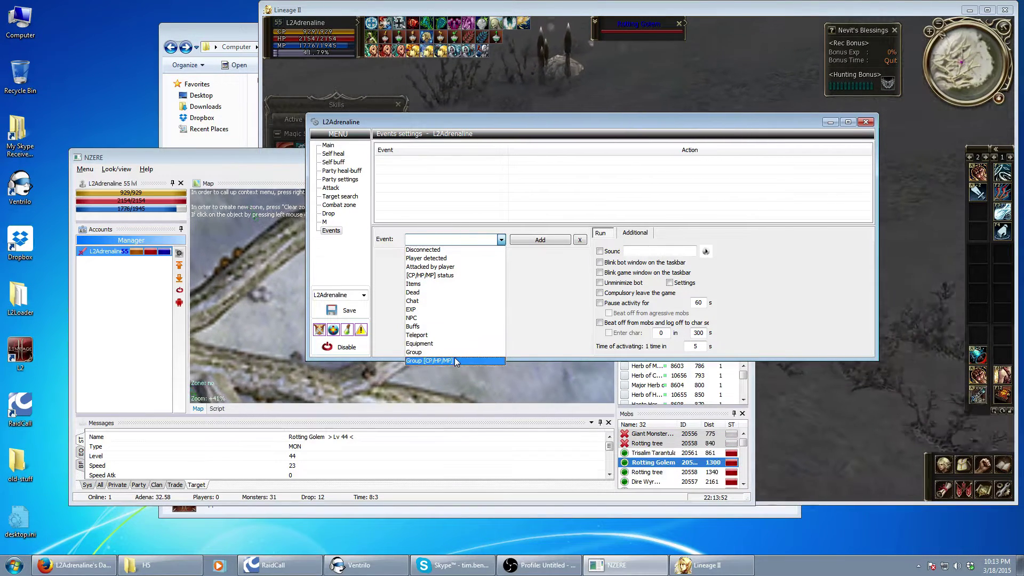
{"action": "left_click", "coordinate": [452, 275]}
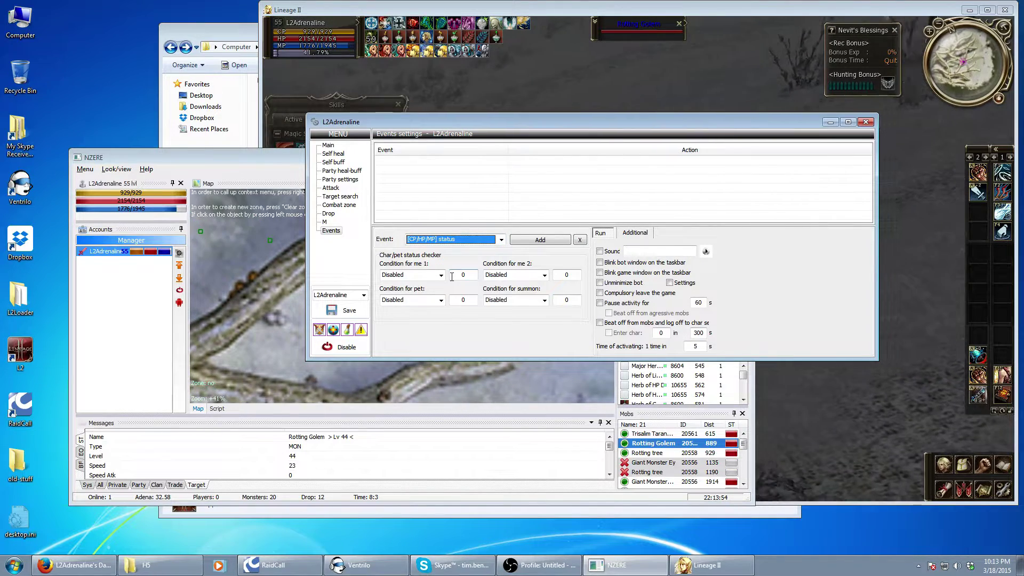
{"action": "left_click", "coordinate": [441, 275]}
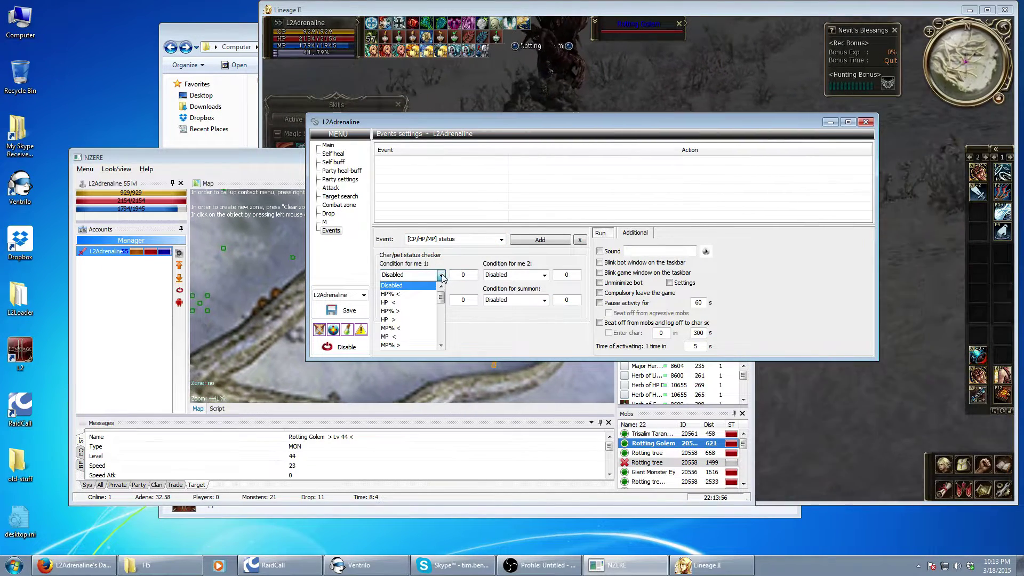
{"action": "left_click", "coordinate": [397, 294]}
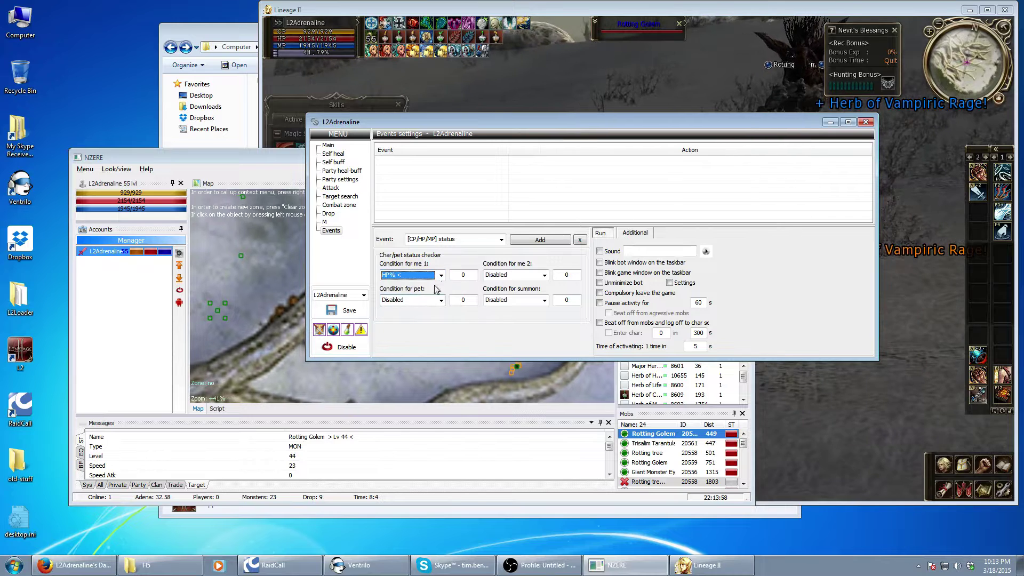
{"action": "double_click", "coordinate": [470, 275]}
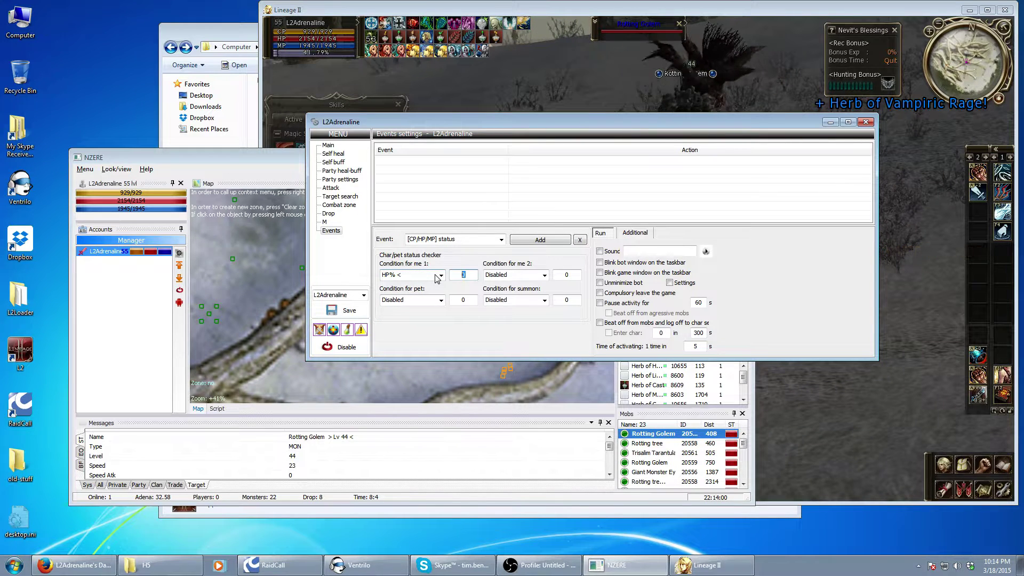
{"action": "type", "text": "10"}
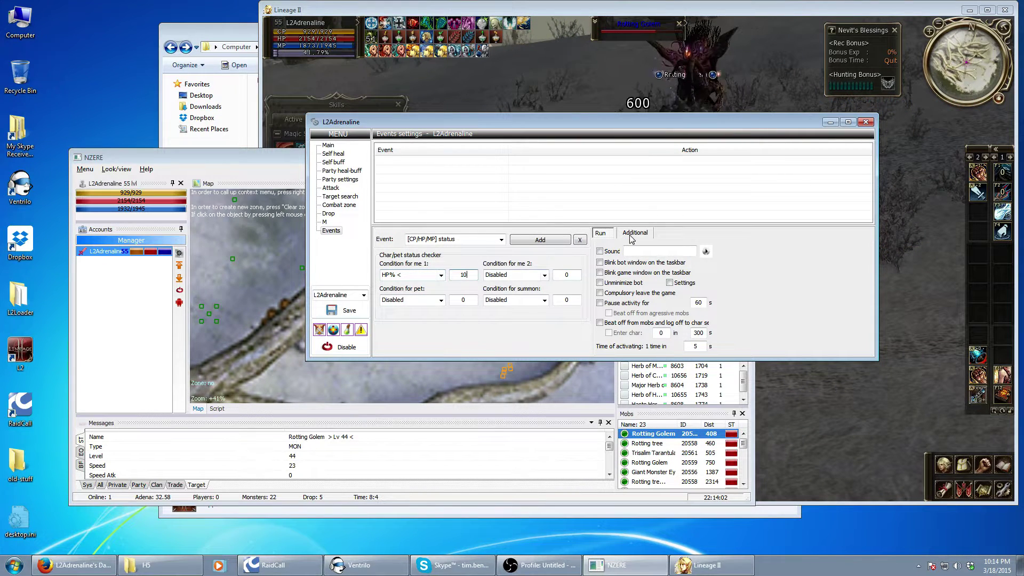
- Select Scroll of Escape as the item in the event's additional actions
{"action": "left_click", "coordinate": [632, 237]}
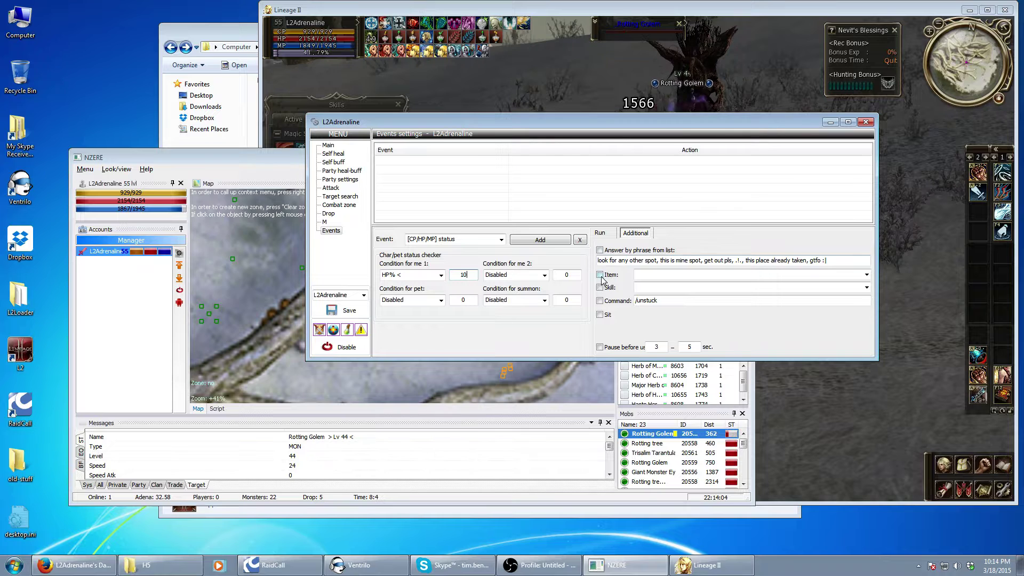
{"action": "left_click", "coordinate": [866, 275]}
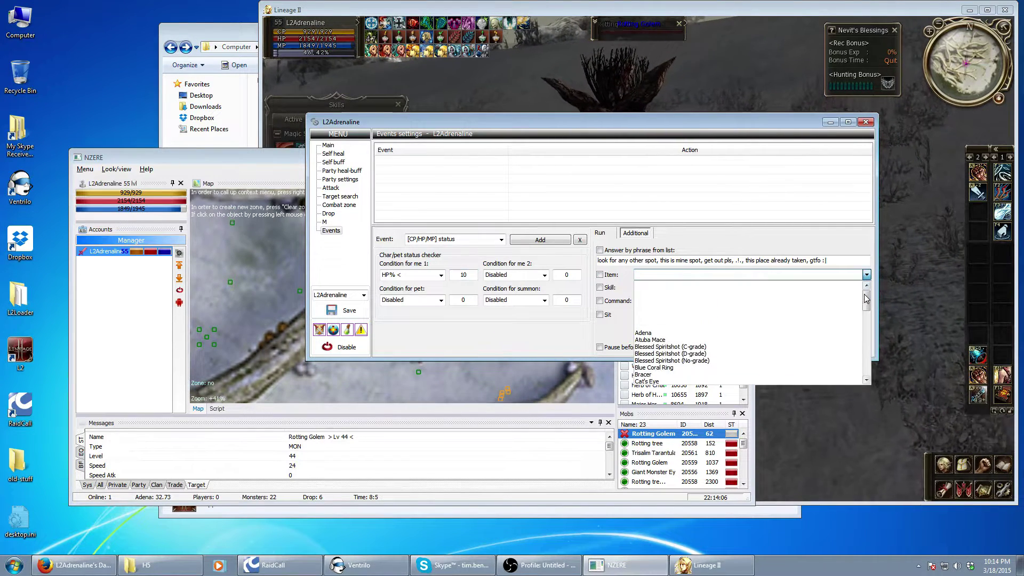
{"action": "scroll", "coordinate": [695, 310], "scroll_direction": "down", "scroll_amount": 10}
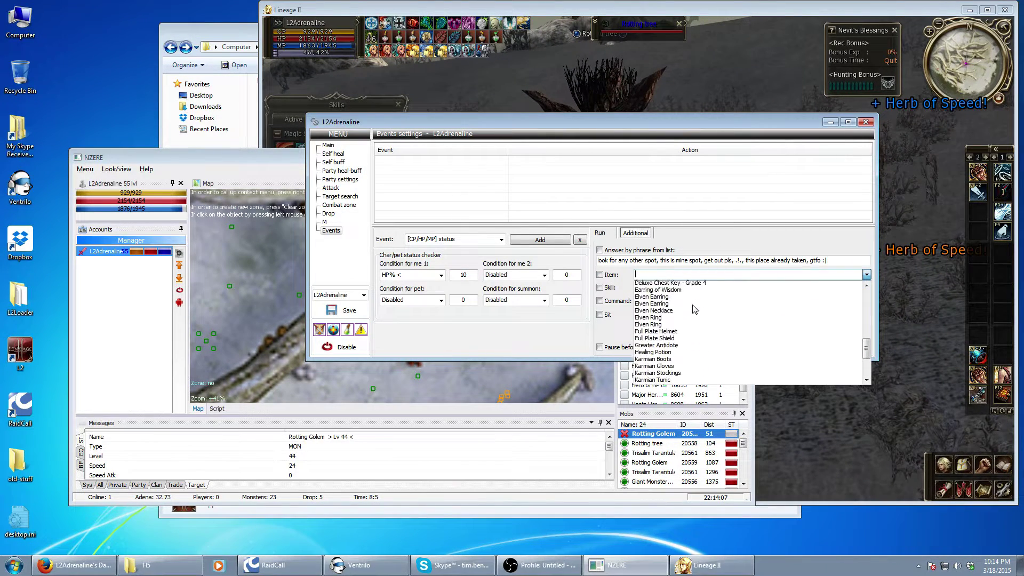
{"action": "scroll", "coordinate": [694, 309], "scroll_direction": "down", "scroll_amount": 5}
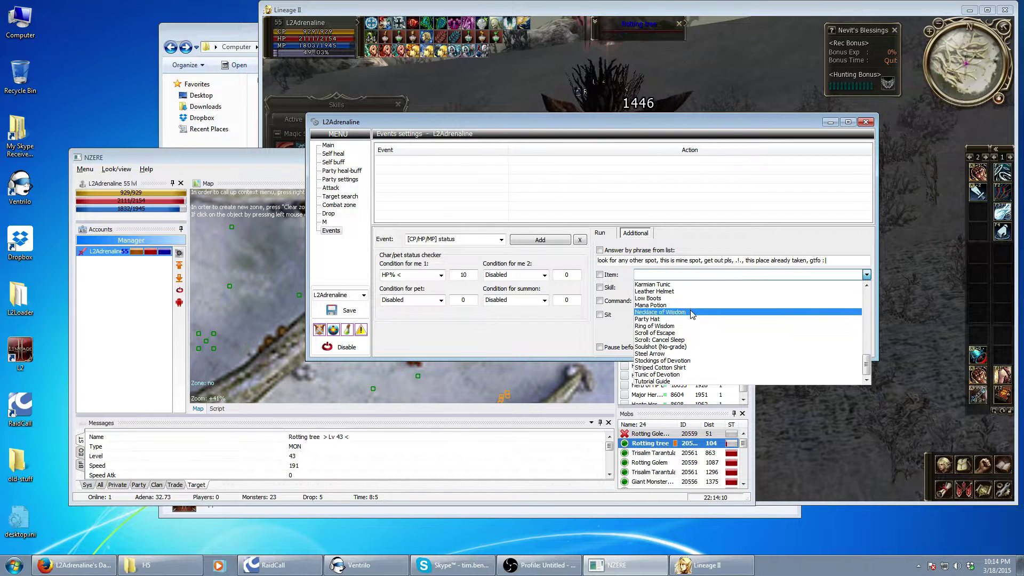
{"action": "left_click", "coordinate": [669, 333]}
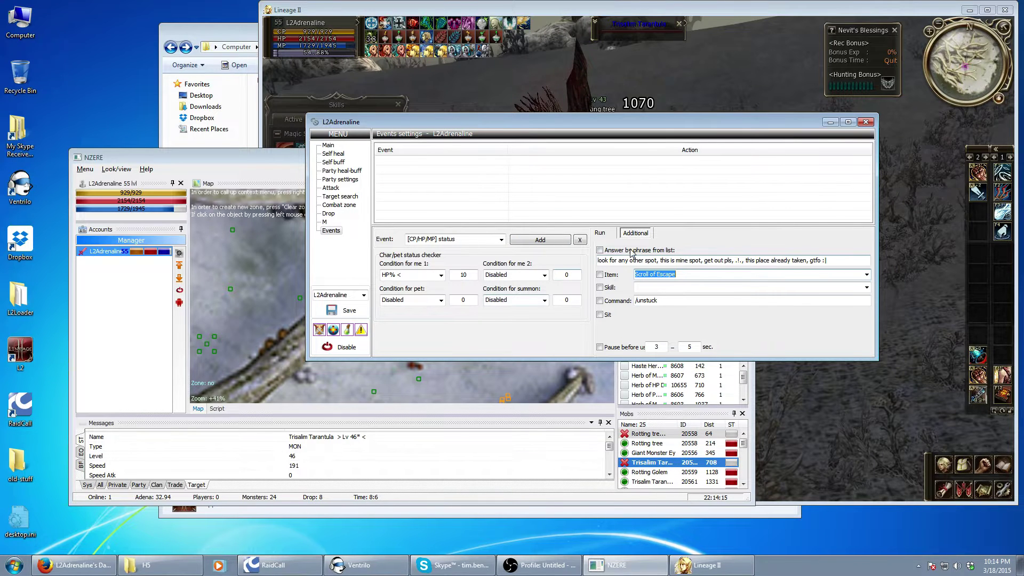
- Return to the event's run actions and change the event type to Attacked by player
{"action": "left_click", "coordinate": [600, 233]}
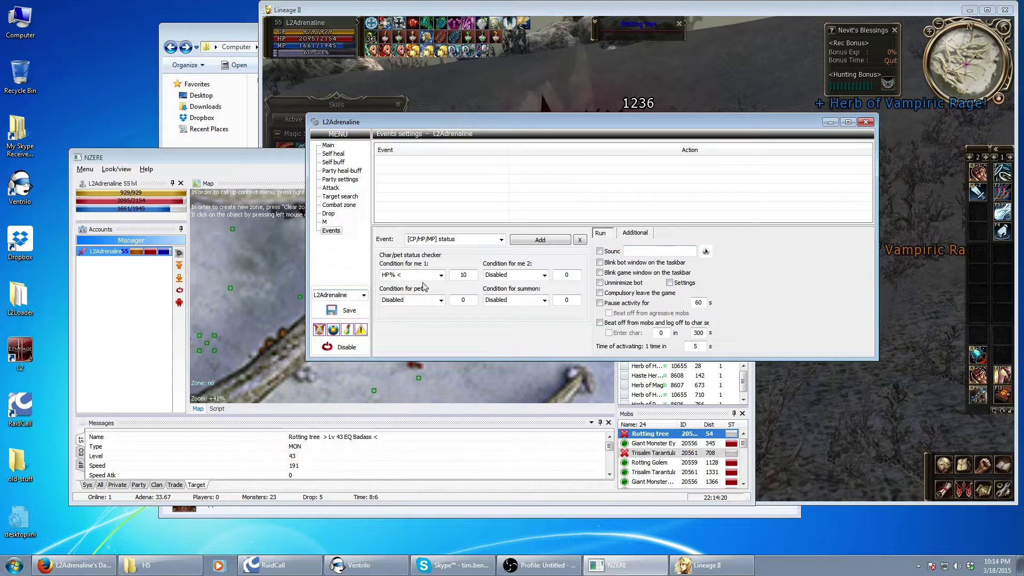
{"action": "left_click", "coordinate": [441, 275]}
{"action": "left_click", "coordinate": [440, 275]}
{"action": "left_click", "coordinate": [502, 239]}
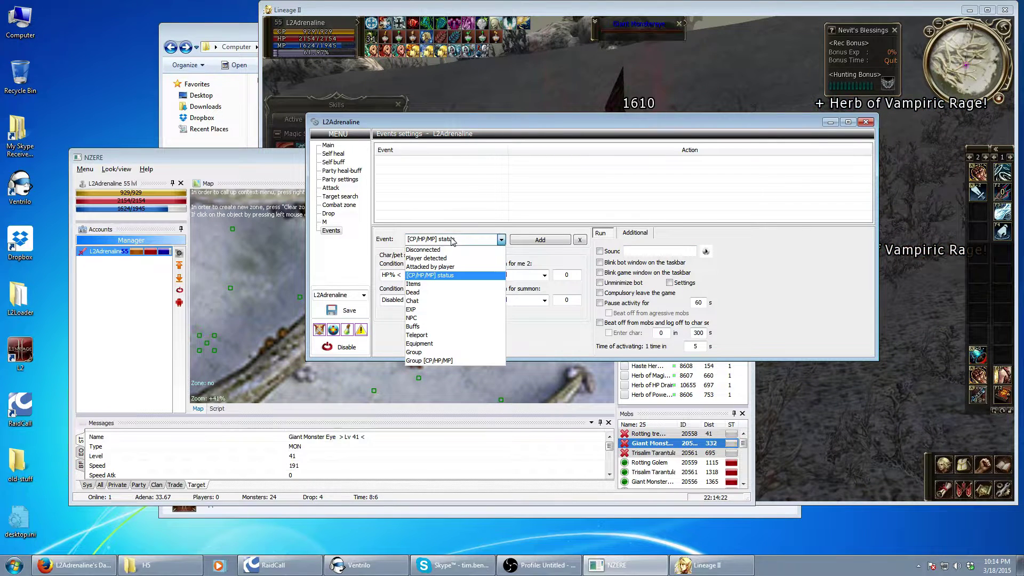
{"action": "left_click", "coordinate": [435, 266]}
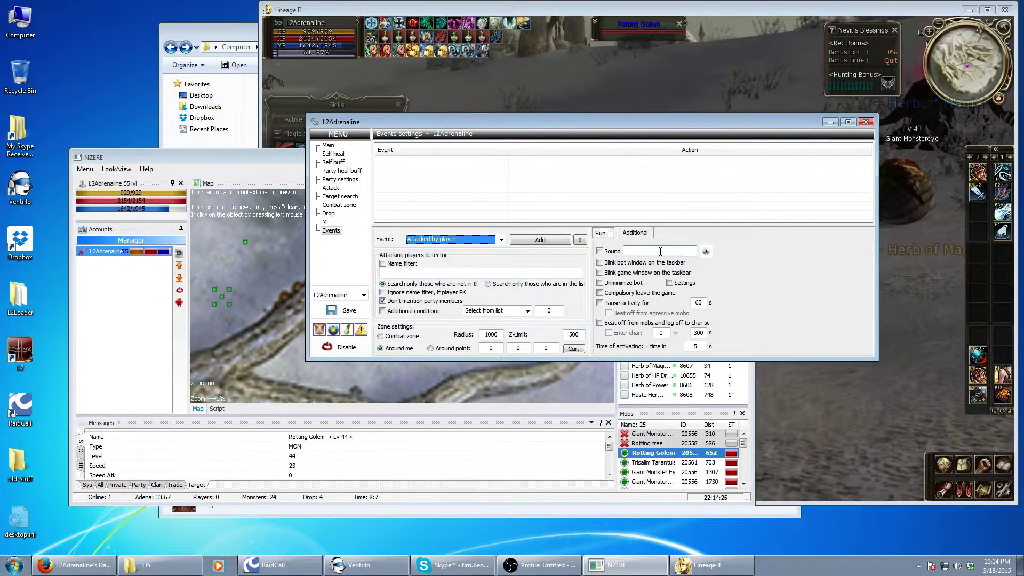
- Choose hp.wav from Adrenaline's Sounds folder as the event's alert sound and check the end of its path
{"action": "left_click", "coordinate": [696, 249]}
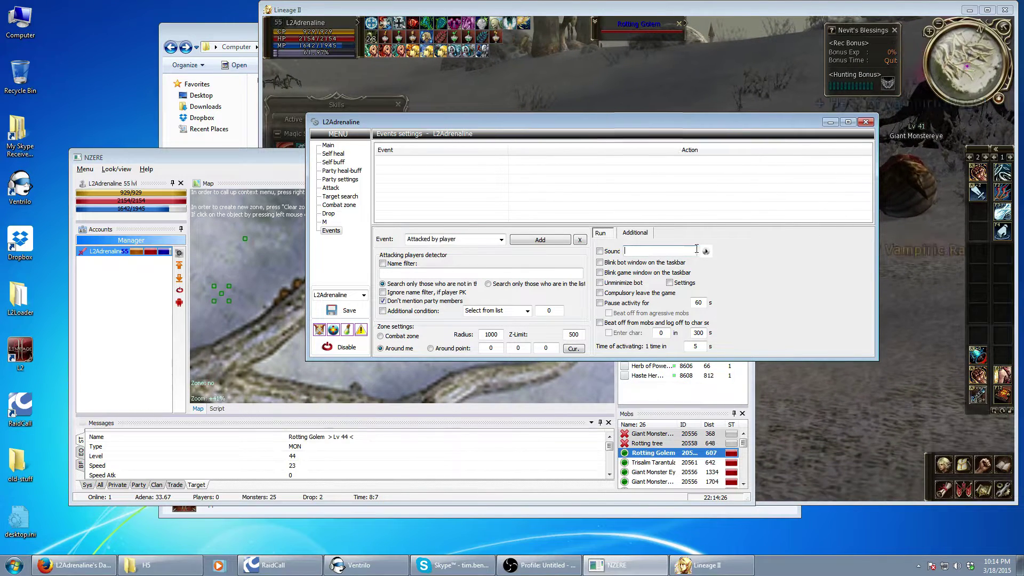
{"action": "double_click", "coordinate": [669, 253]}
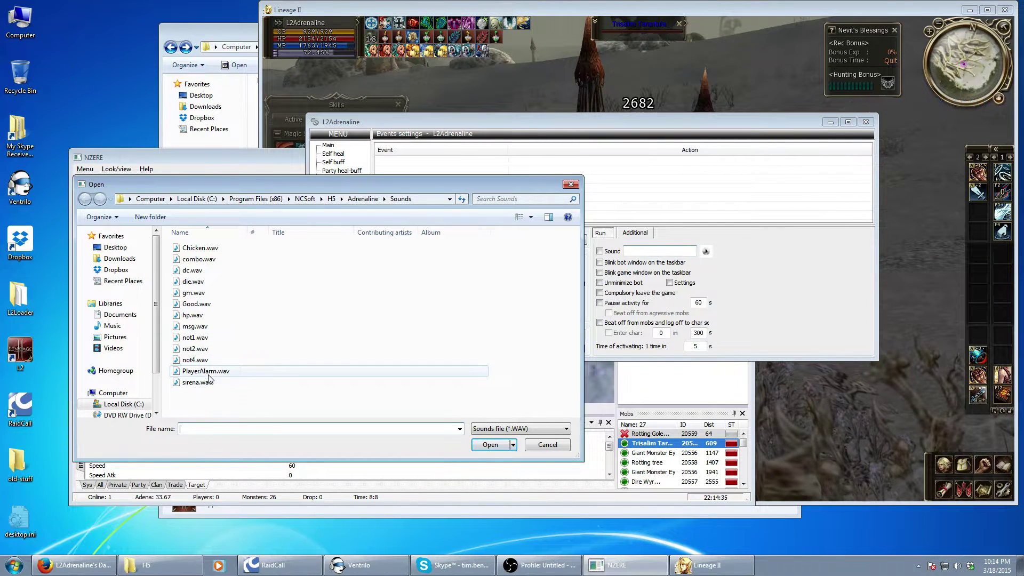
{"action": "left_click", "coordinate": [191, 316]}
{"action": "double_click", "coordinate": [190, 318]}
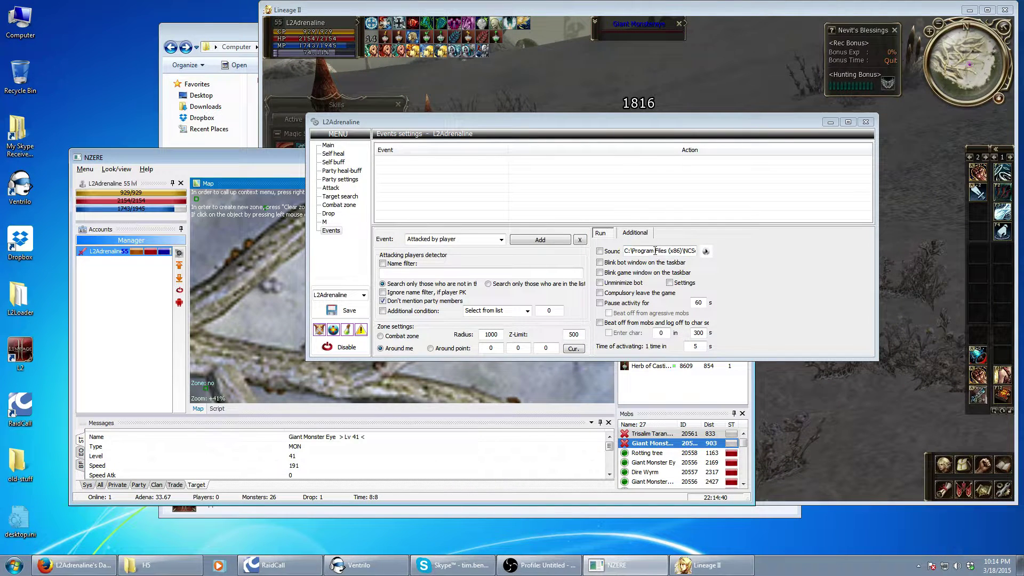
{"action": "left_click_drag", "start_coordinate": [655, 251], "coordinate": [692, 252]}
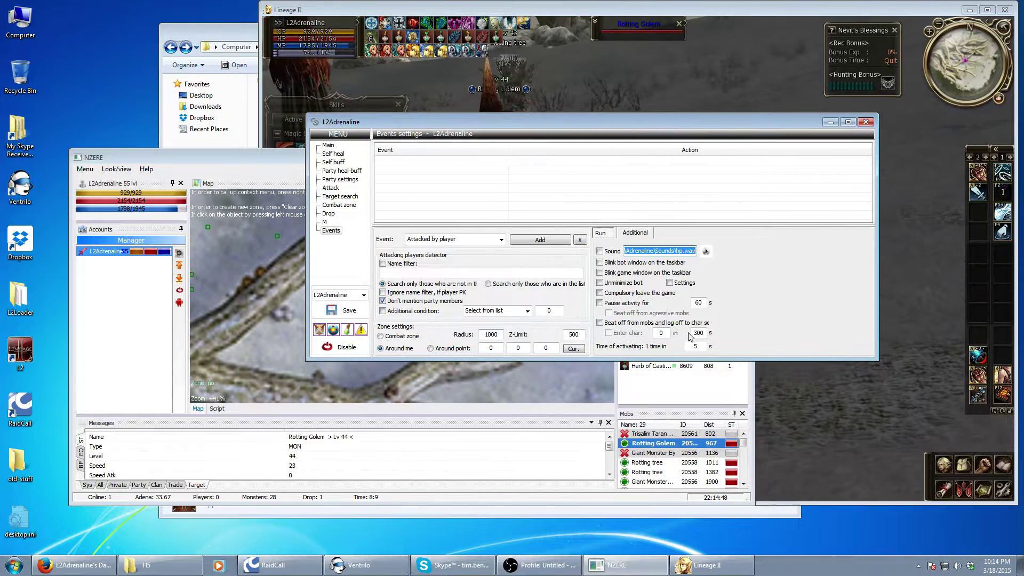
- Review the Attacked by player event's additional and run action options and close the settings window
{"action": "left_click", "coordinate": [638, 234]}
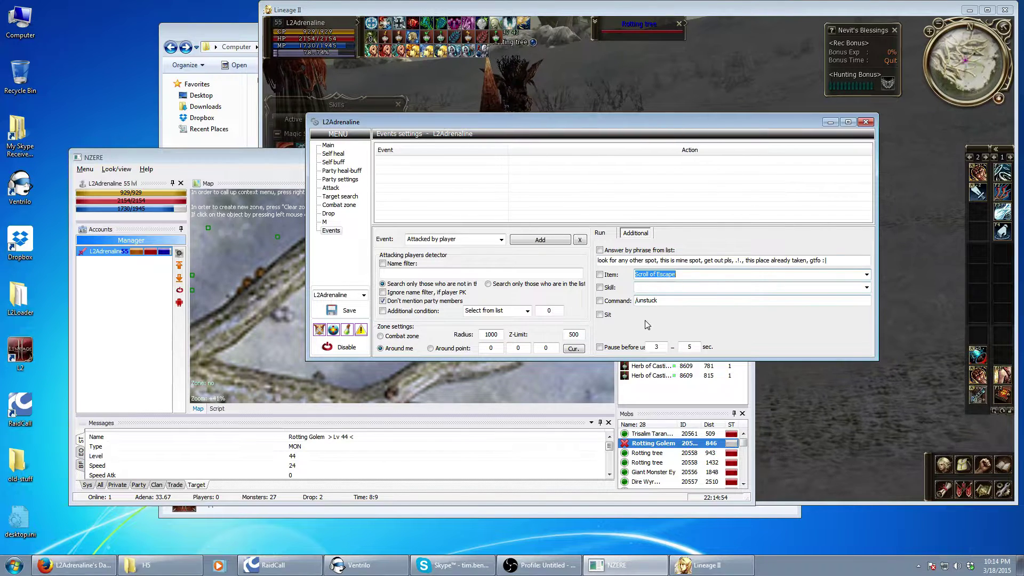
{"action": "left_click", "coordinate": [599, 234]}
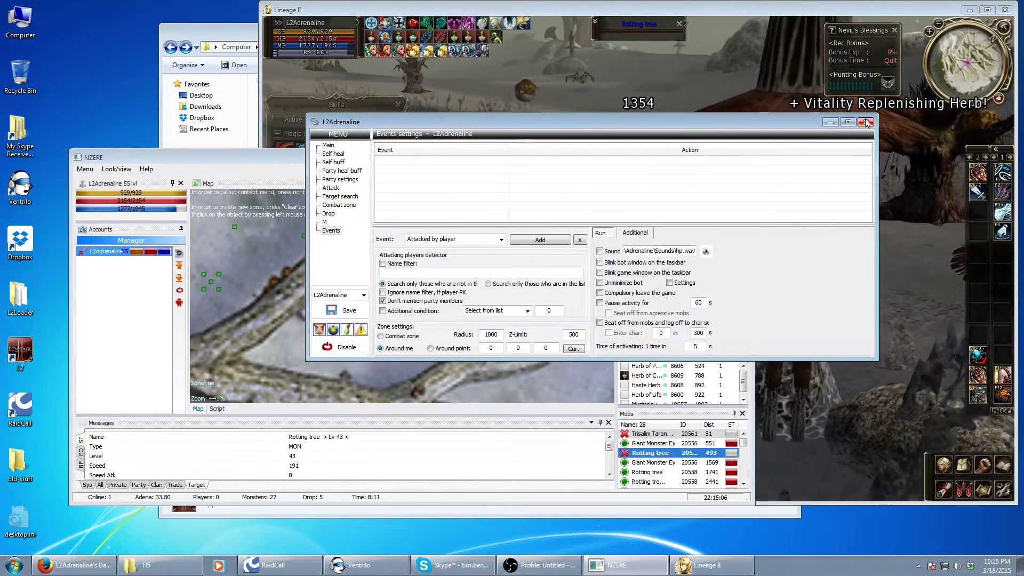
{"action": "left_click", "coordinate": [865, 121]}
- Watch the bot hunt monsters in the Lineage II window, dismissing the champion mob notification whenever it appears
{"action": "left_click", "coordinate": [801, 327]}
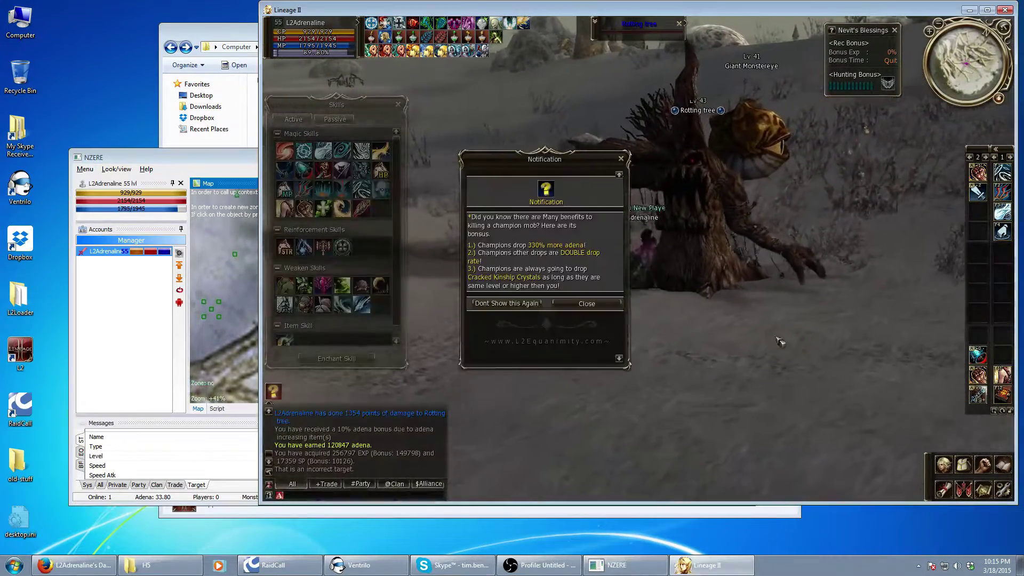
{"action": "left_click", "coordinate": [621, 159]}
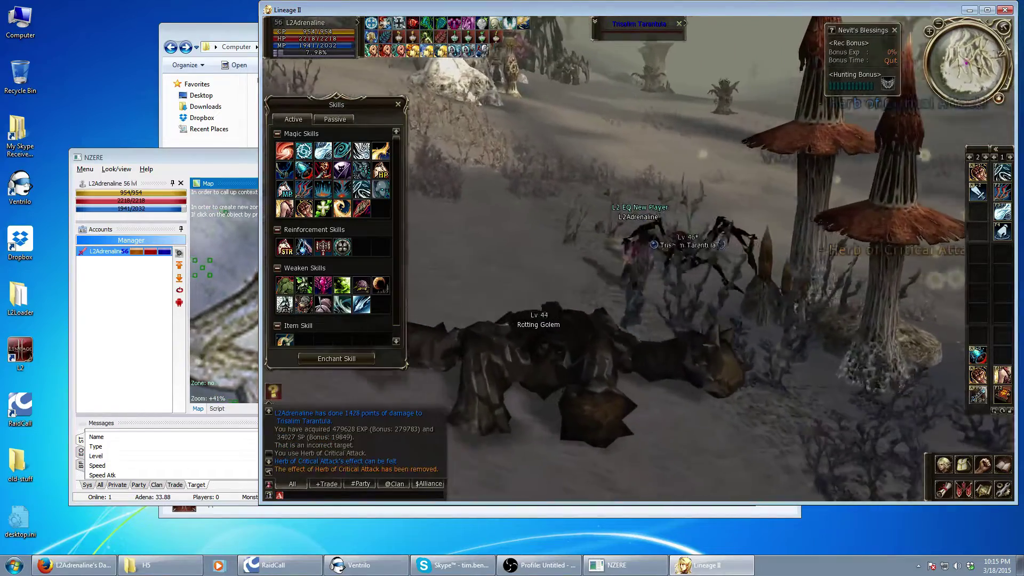
{"action": "key", "text": "F2"}
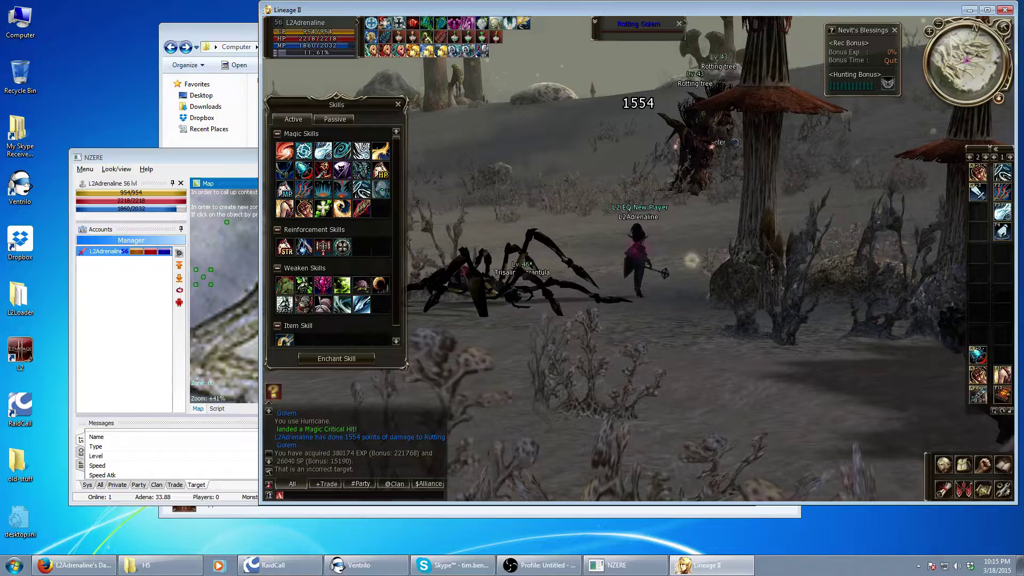
{"action": "key", "text": "F2"}
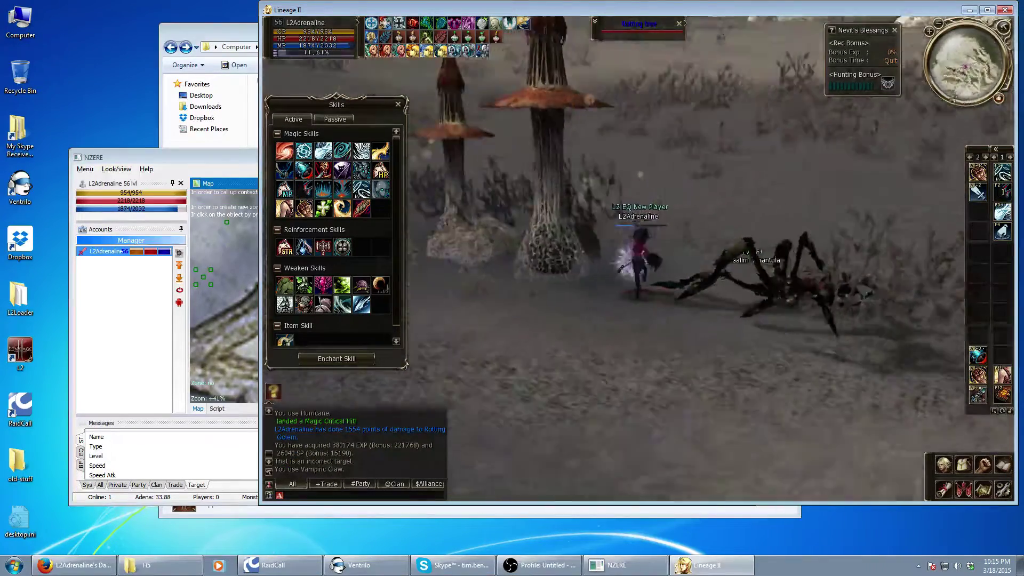
{"action": "key", "text": "F1"}
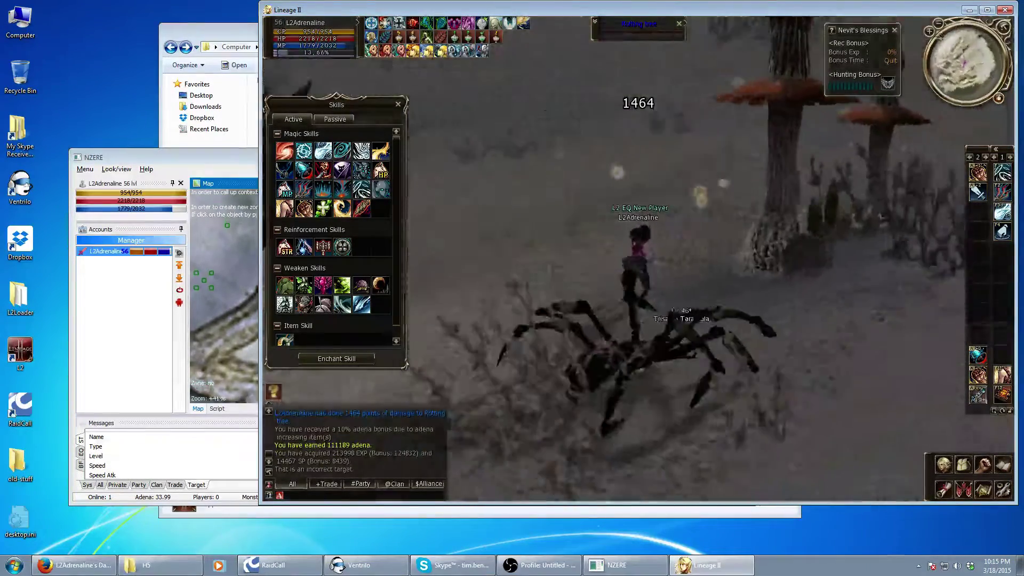
{"action": "key", "text": "F2"}
{"action": "key", "text": "F3"}
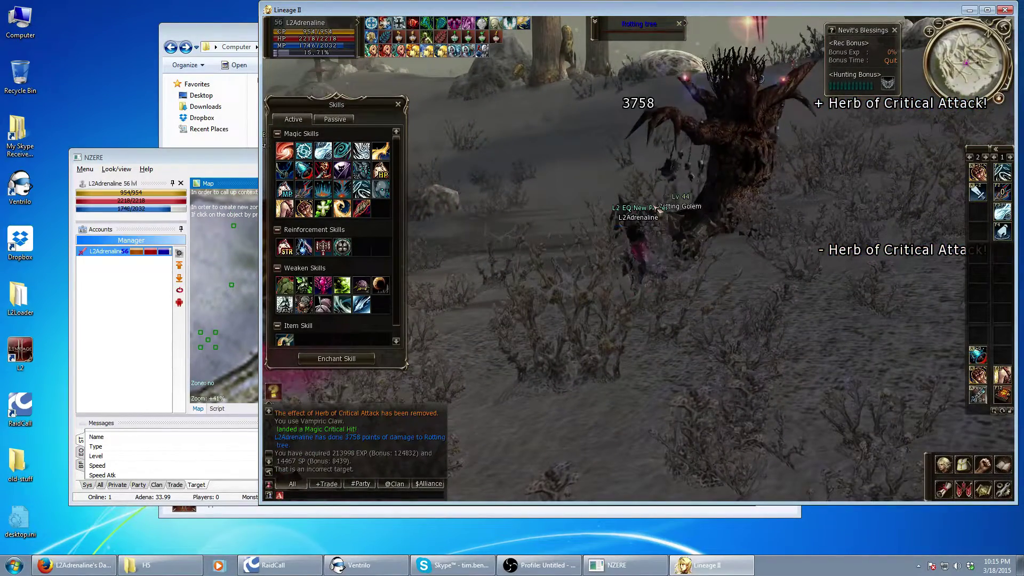
{"action": "key", "text": "F1"}
{"action": "key", "text": "F2"}
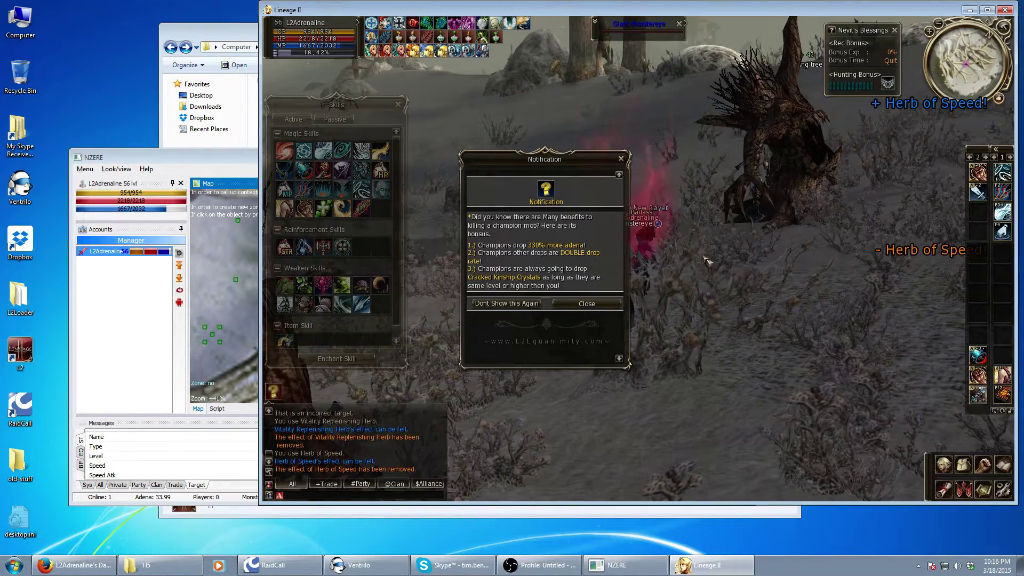
{"action": "key", "text": "F1"}
{"action": "key", "text": "Escape"}
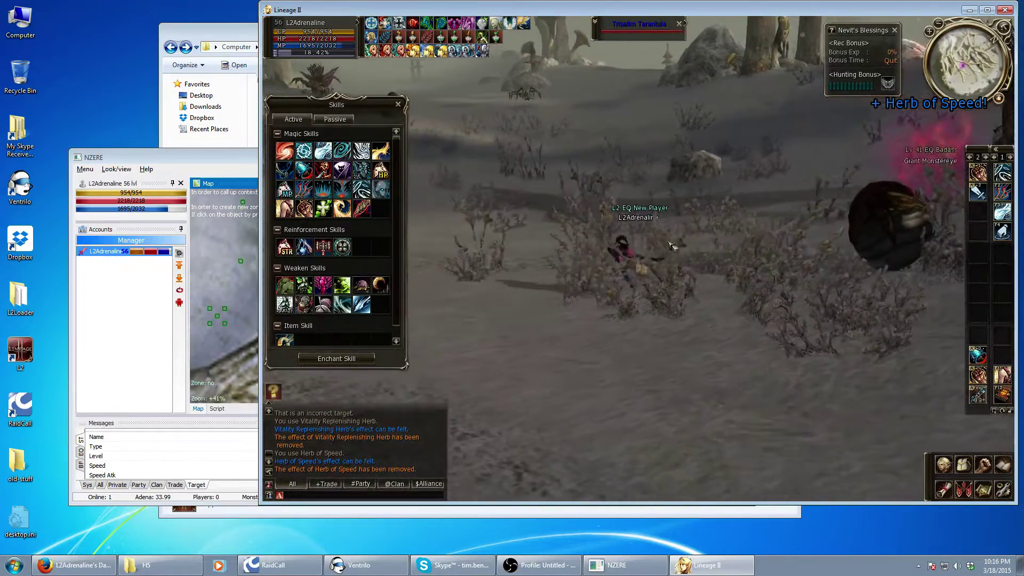
{"action": "key", "text": "F1"}
{"action": "key", "text": "F1"}
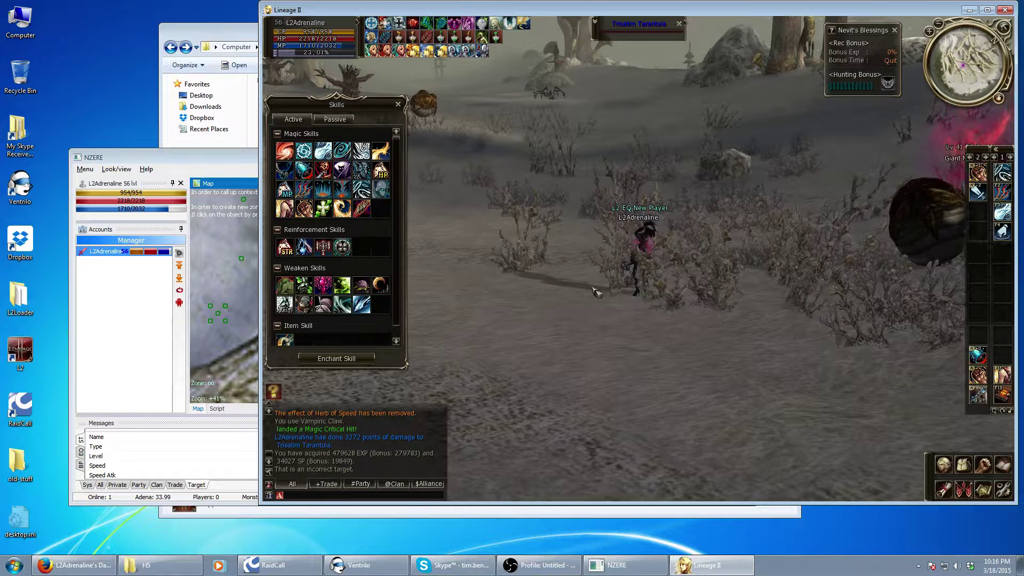
- Reopen the L2Adrenaline character's bot settings and change the event's alert sound to die.wav
{"action": "left_click", "coordinate": [135, 331]}
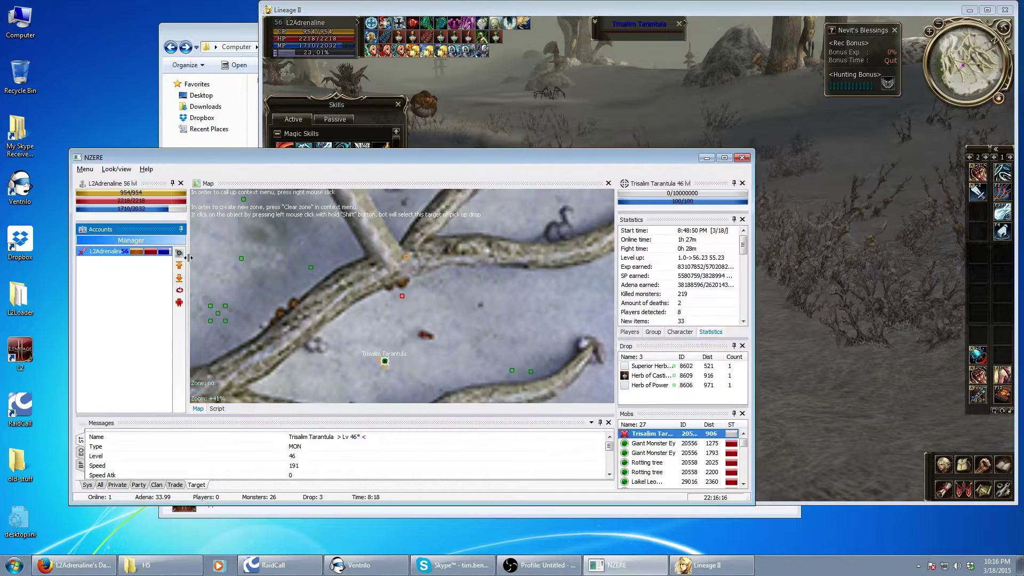
{"action": "left_click", "coordinate": [180, 254]}
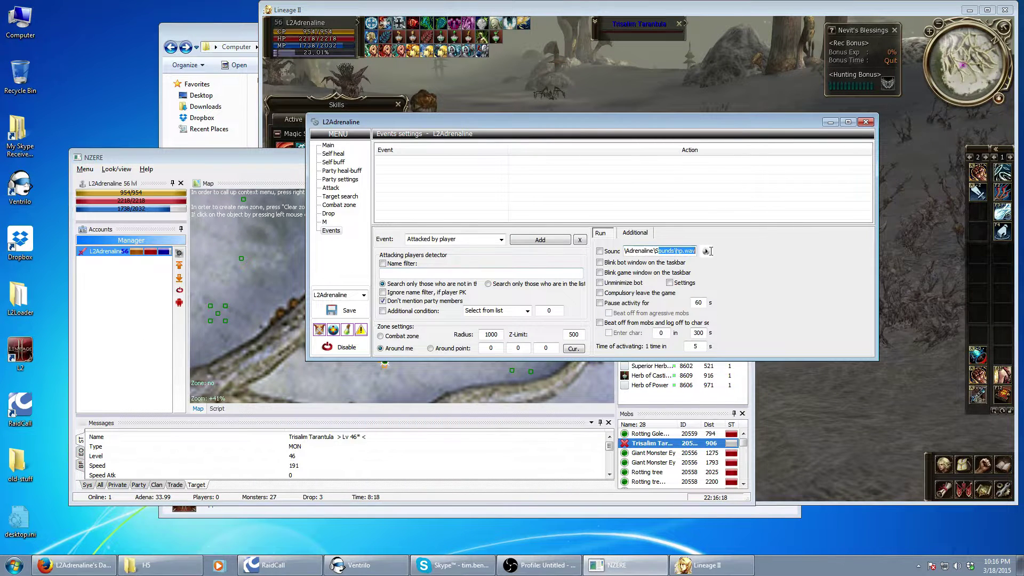
{"action": "left_click", "coordinate": [680, 250]}
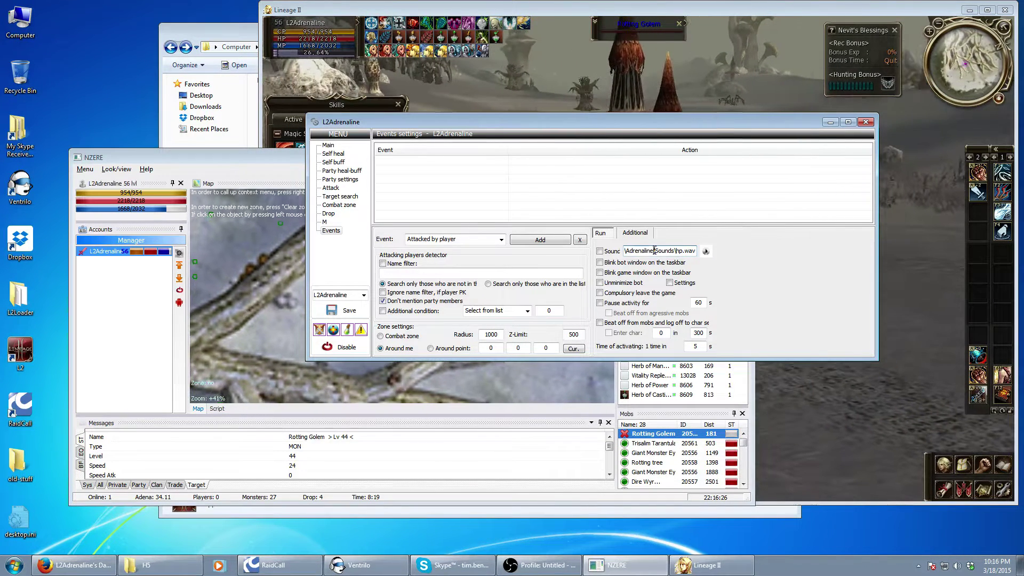
{"action": "left_click", "coordinate": [706, 252]}
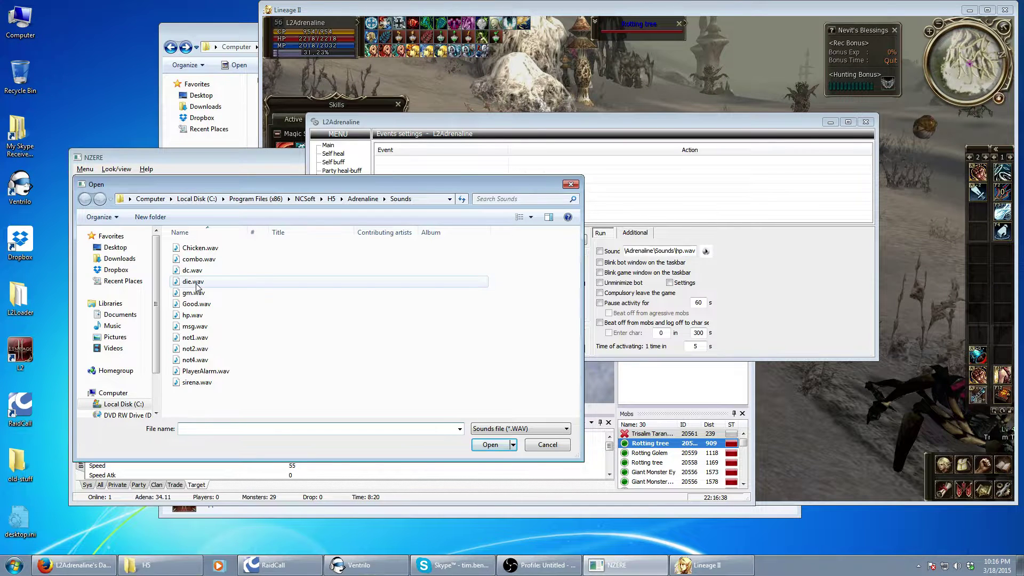
{"action": "double_click", "coordinate": [193, 281]}
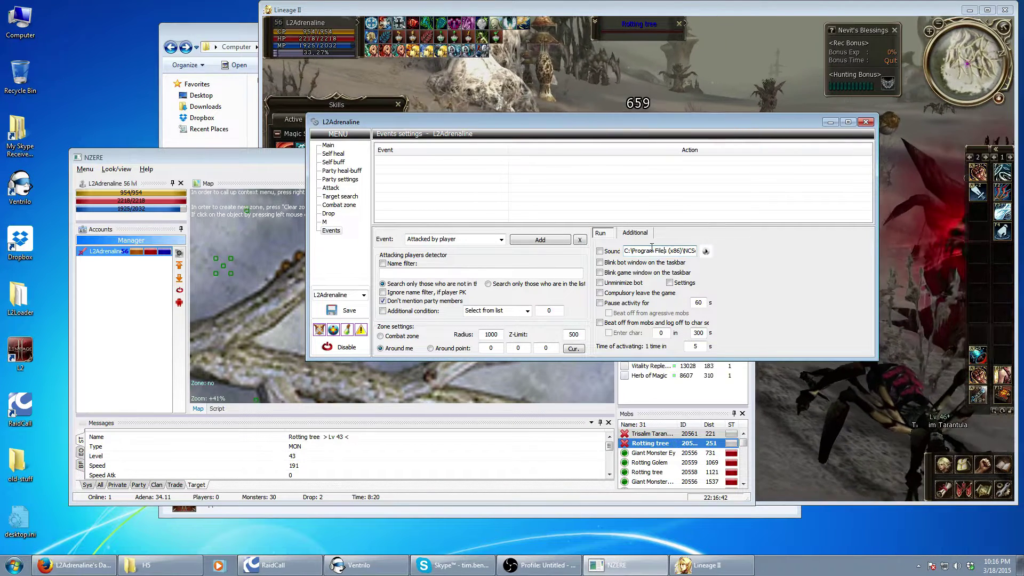
- Change the event's alert sound to Chicken.wav and close the settings window
{"action": "left_click", "coordinate": [705, 251]}
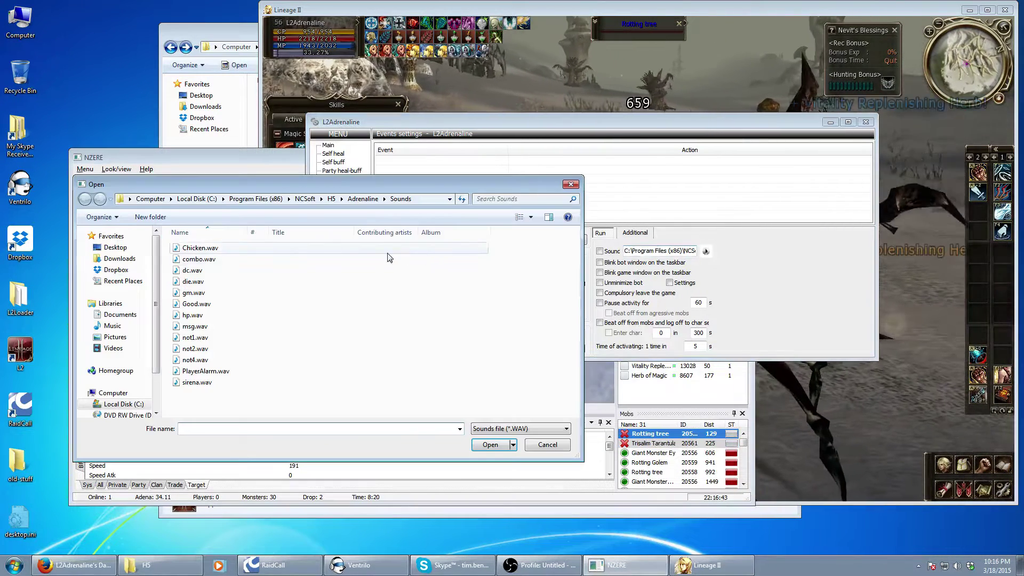
{"action": "double_click", "coordinate": [200, 248]}
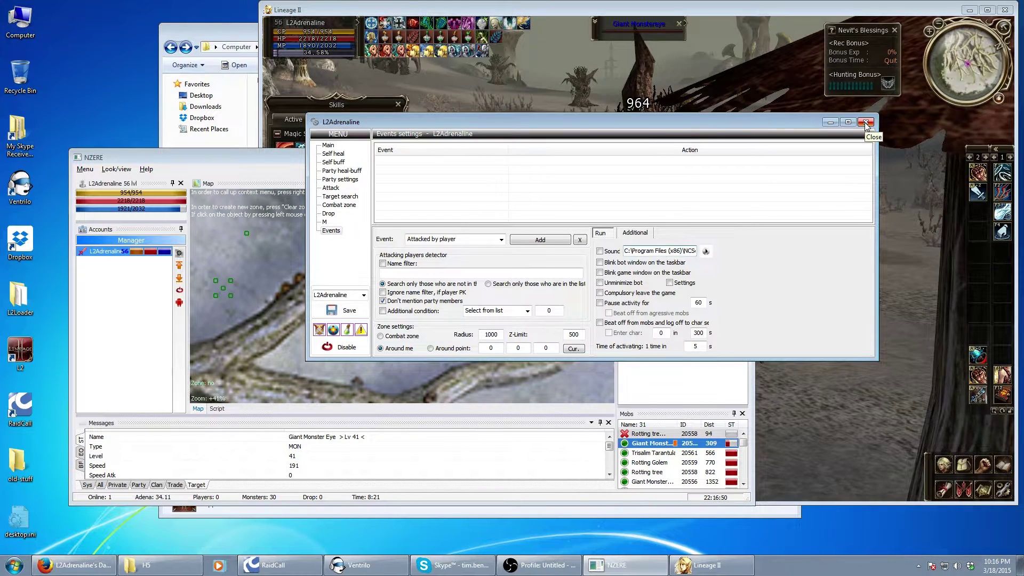
{"action": "left_click", "coordinate": [866, 123]}
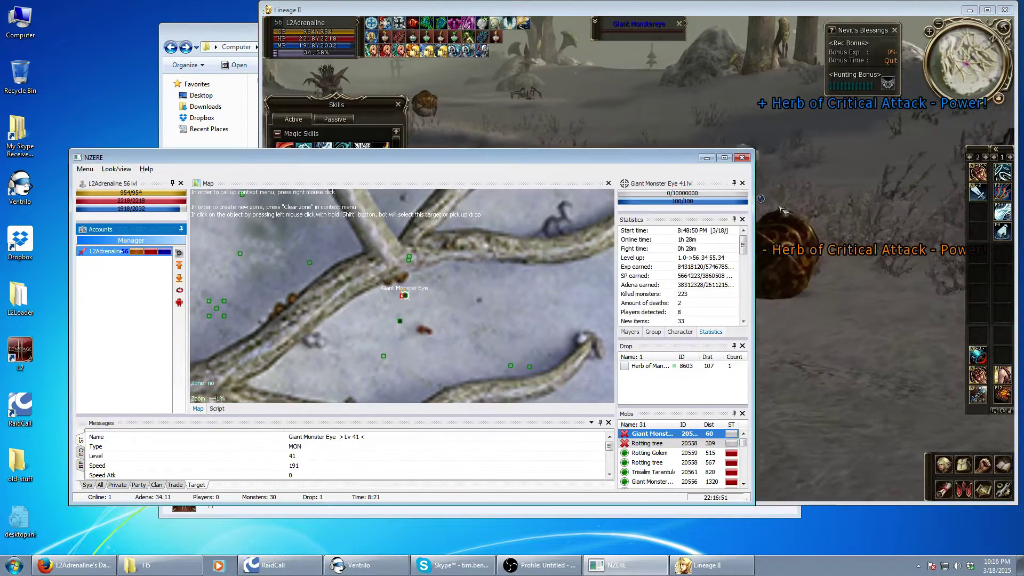
- Zoom the bot's map out to -49% to examine the area around the character
{"action": "scroll", "coordinate": [459, 296], "scroll_direction": "down", "scroll_amount": 5}
{"action": "left_click", "coordinate": [364, 301]}
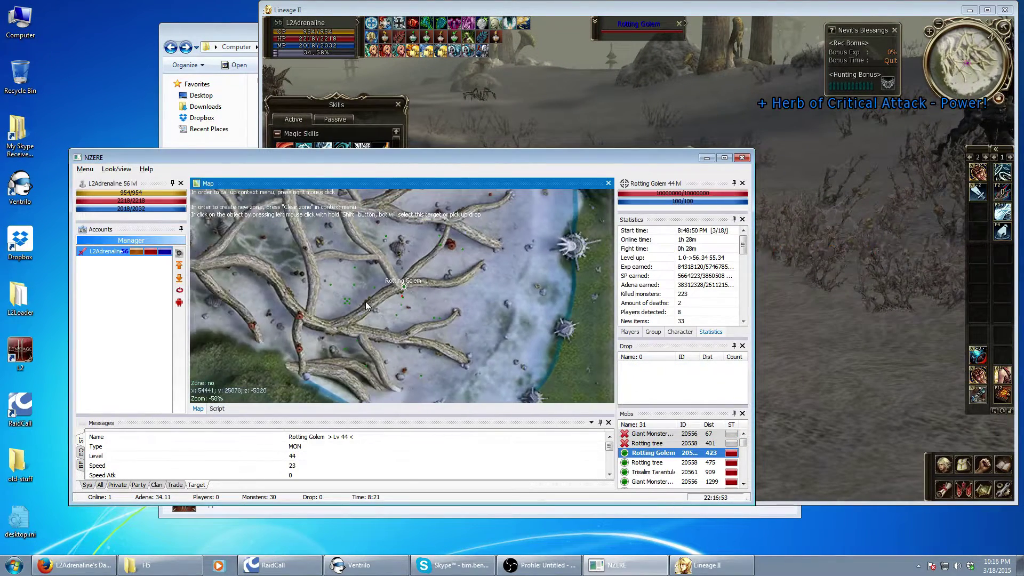
{"action": "scroll", "coordinate": [366, 302], "scroll_direction": "up", "scroll_amount": 1}
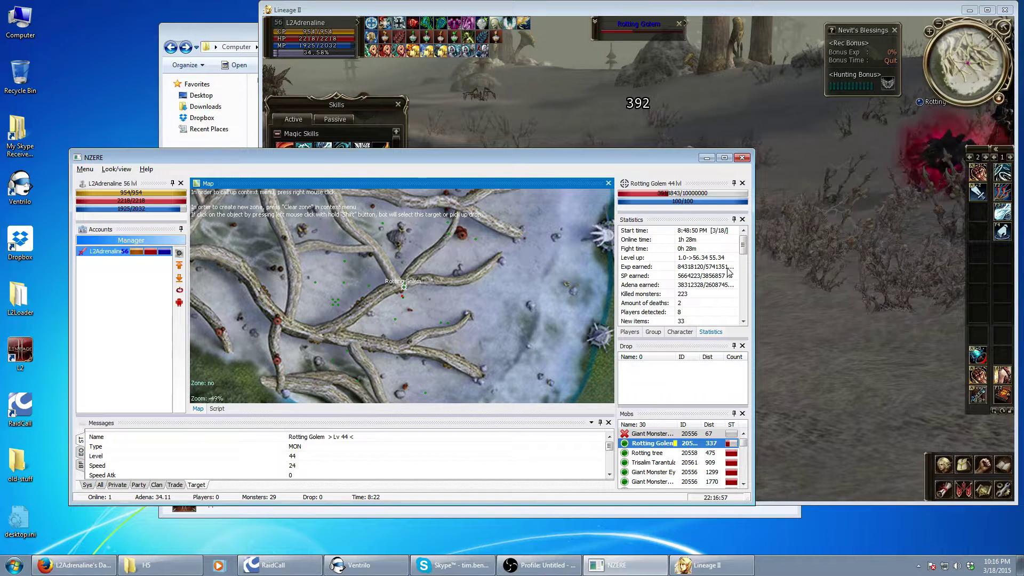
- Check the character in the Lineage II window and disable the bot from the NZERE account list
{"action": "left_click", "coordinate": [713, 565]}
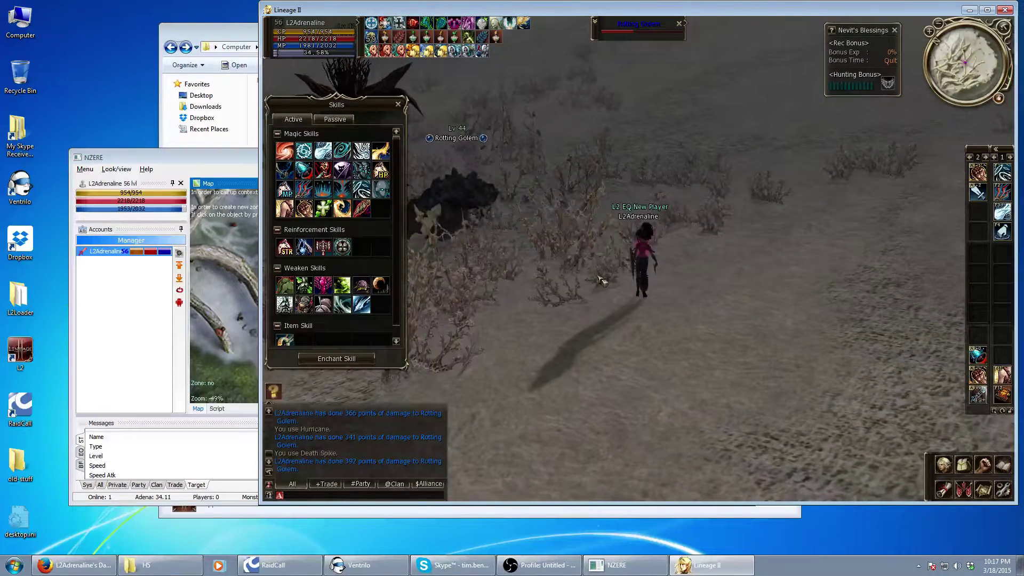
{"action": "left_click", "coordinate": [180, 294]}
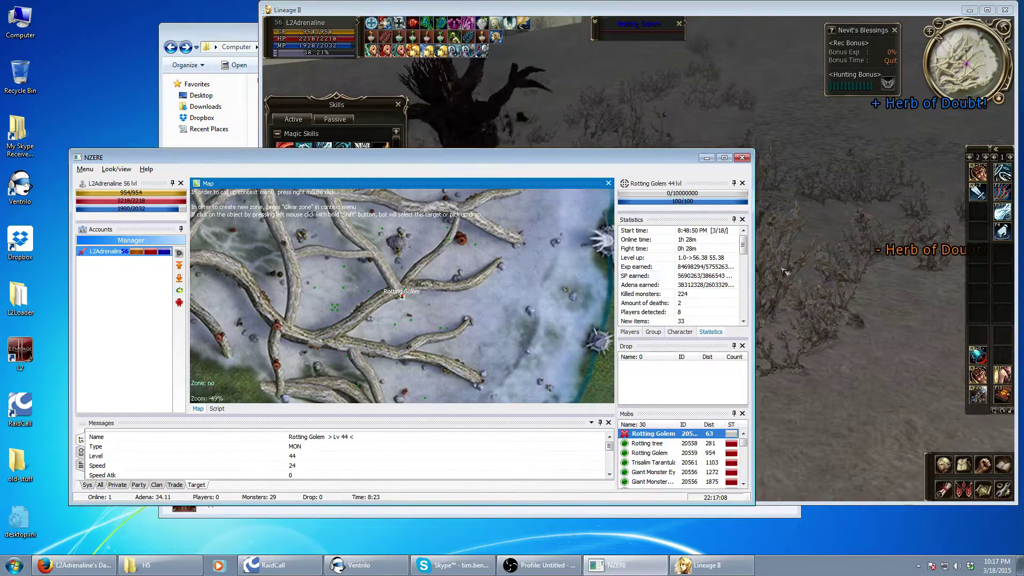
- Switch back to Lineage II, close the Skills window and open the character's inventory
{"action": "left_click", "coordinate": [418, 143]}
{"action": "key", "text": "Escape"}
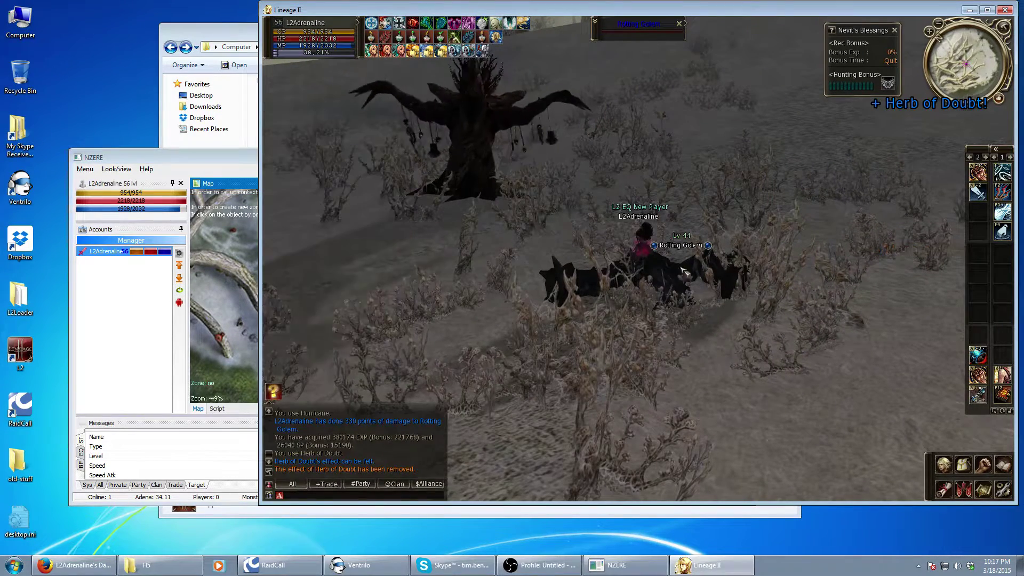
{"action": "left_click", "coordinate": [964, 465]}
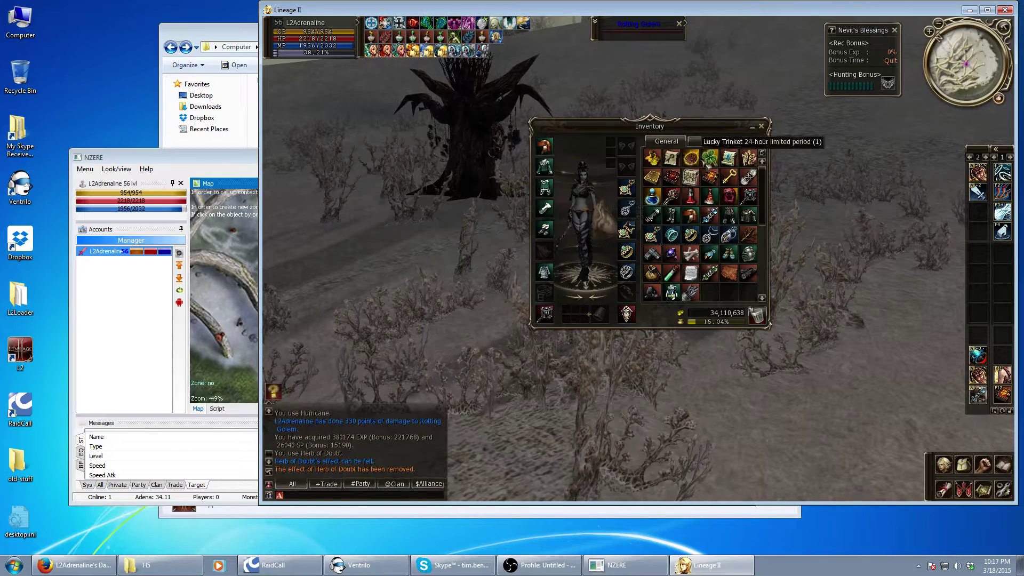